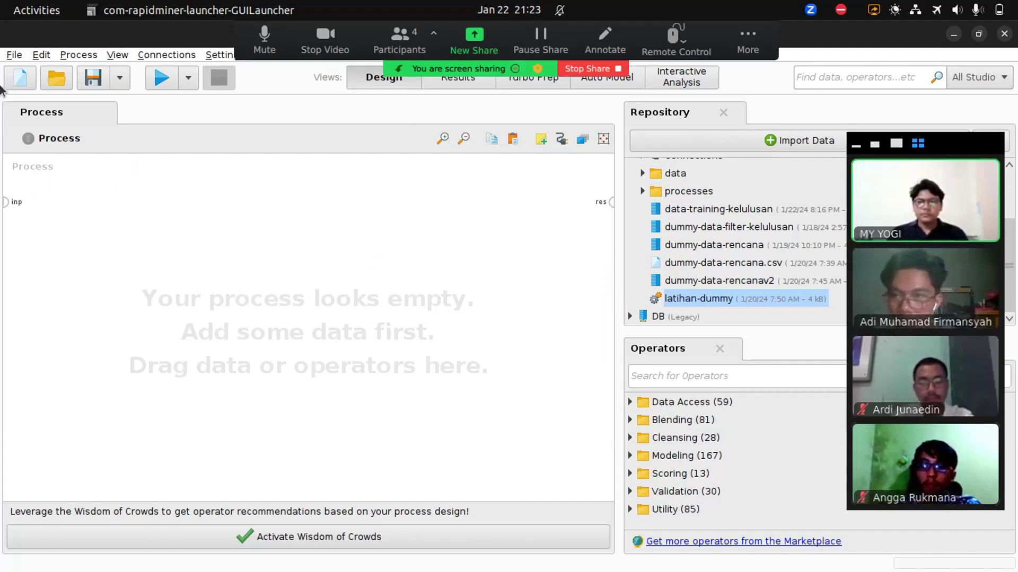
Step: Create a new blank process
{"action": "left_click", "coordinate": [10, 56]}
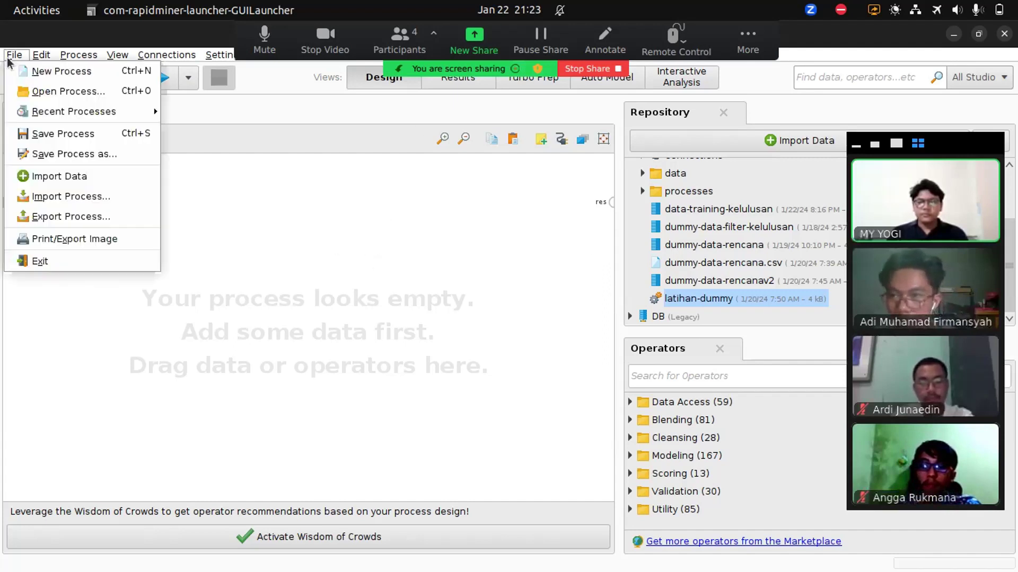
{"action": "left_click", "coordinate": [57, 75]}
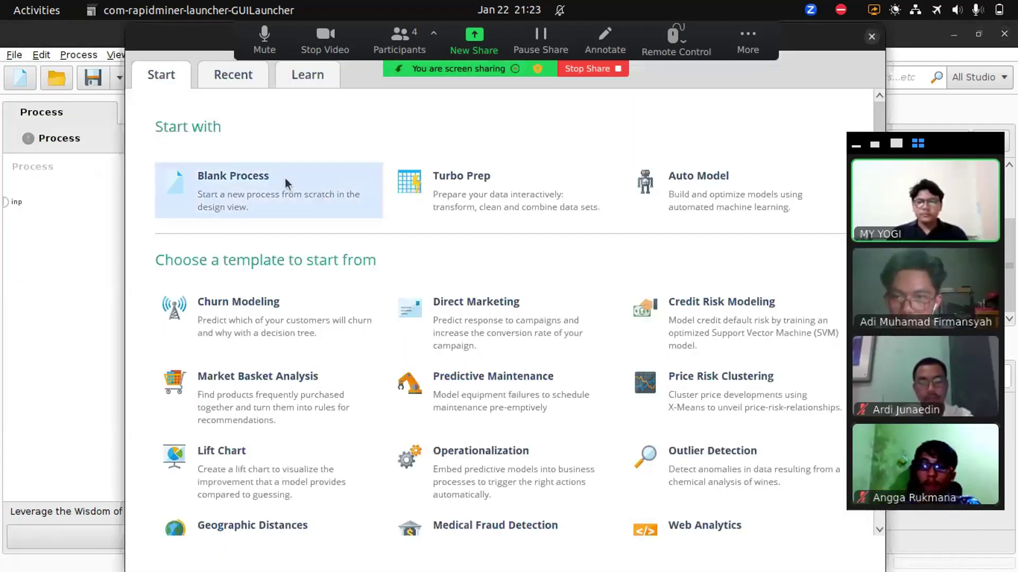
{"action": "left_click", "coordinate": [286, 181]}
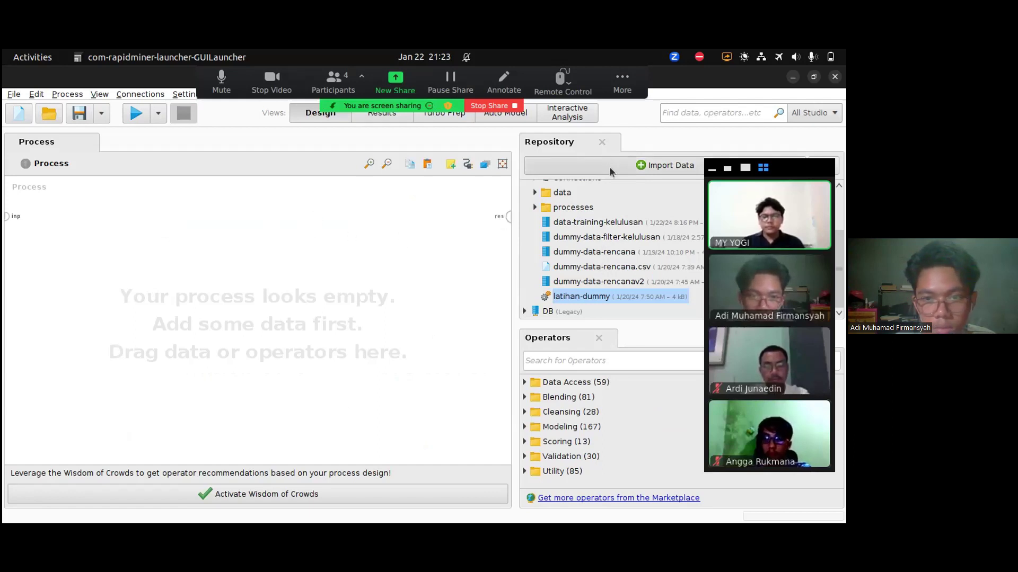
Step: Start a data import from this computer, choosing data-training-kelulusan.csv in the Documents/RapidMiner folder as the source file
{"action": "left_click", "coordinate": [624, 165]}
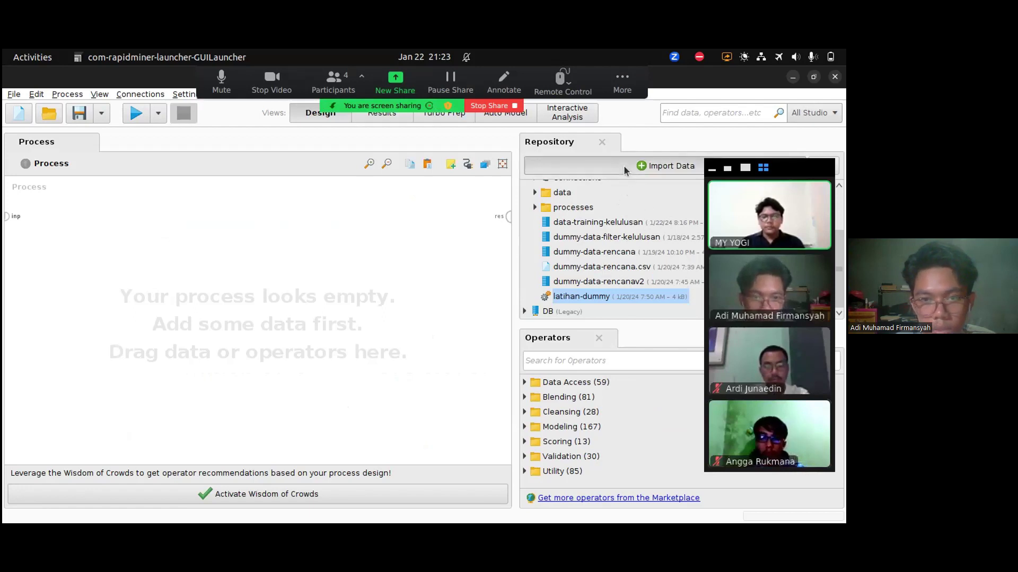
{"action": "left_click", "coordinate": [331, 224]}
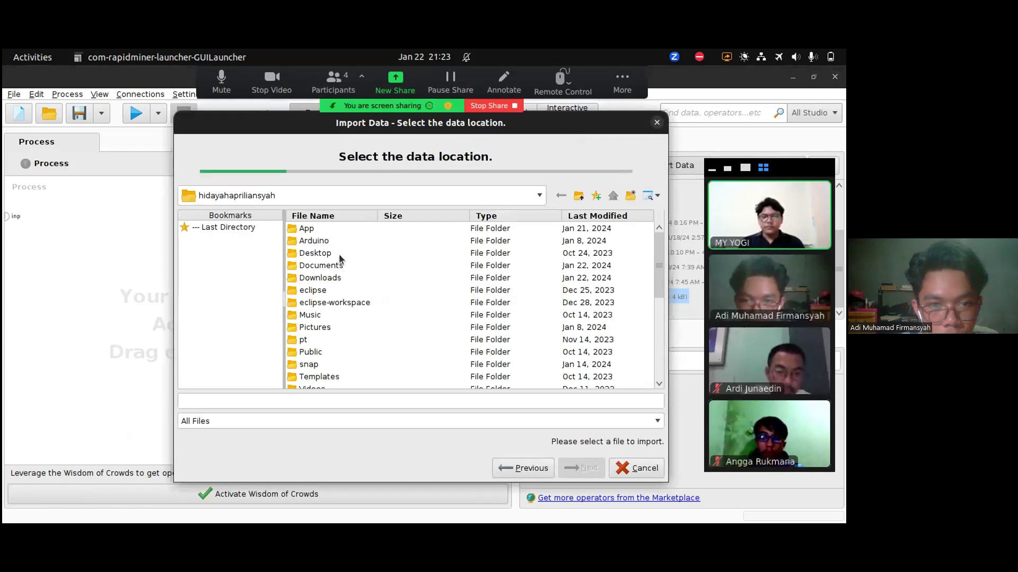
{"action": "scroll", "coordinate": [339, 255], "scroll_direction": "down", "scroll_amount": 3}
{"action": "scroll", "coordinate": [342, 308], "scroll_direction": "up", "scroll_amount": 3}
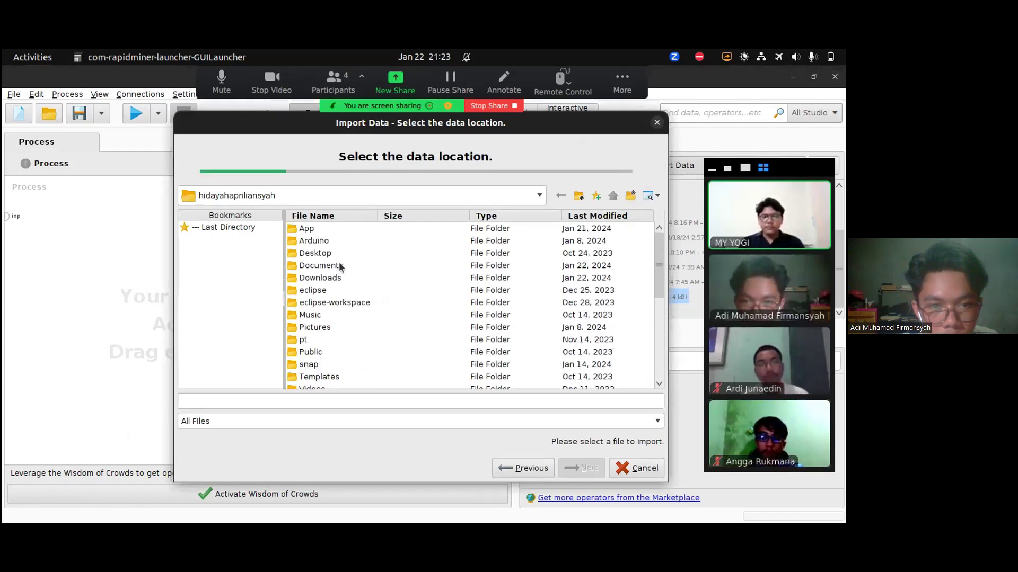
{"action": "double_click", "coordinate": [340, 265]}
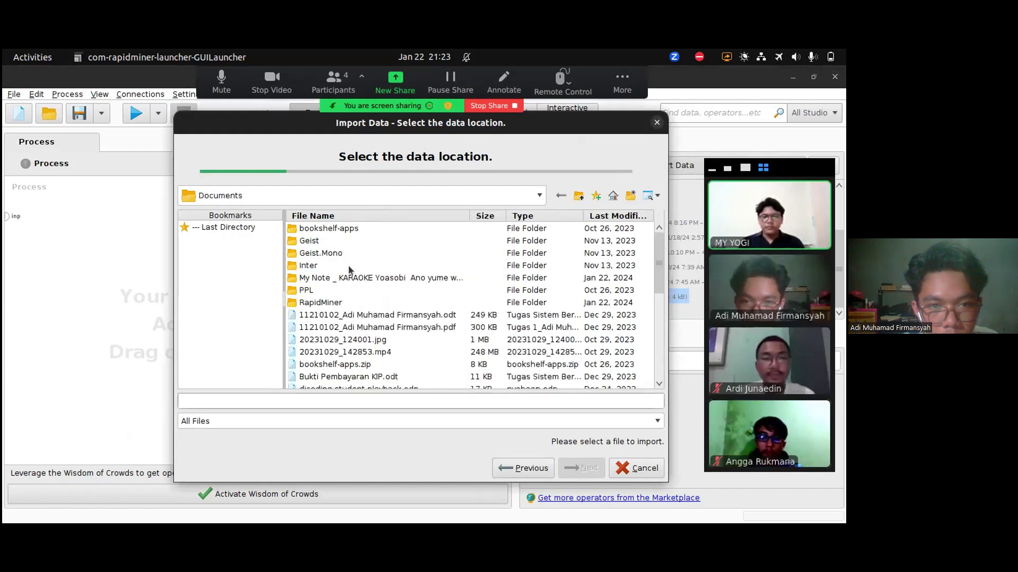
{"action": "double_click", "coordinate": [334, 304]}
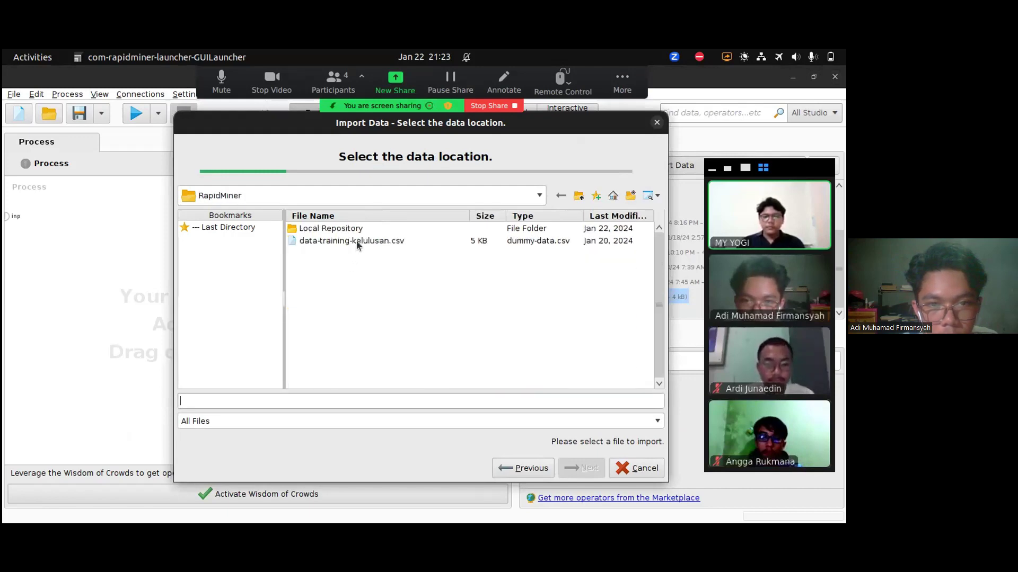
{"action": "left_click", "coordinate": [357, 243]}
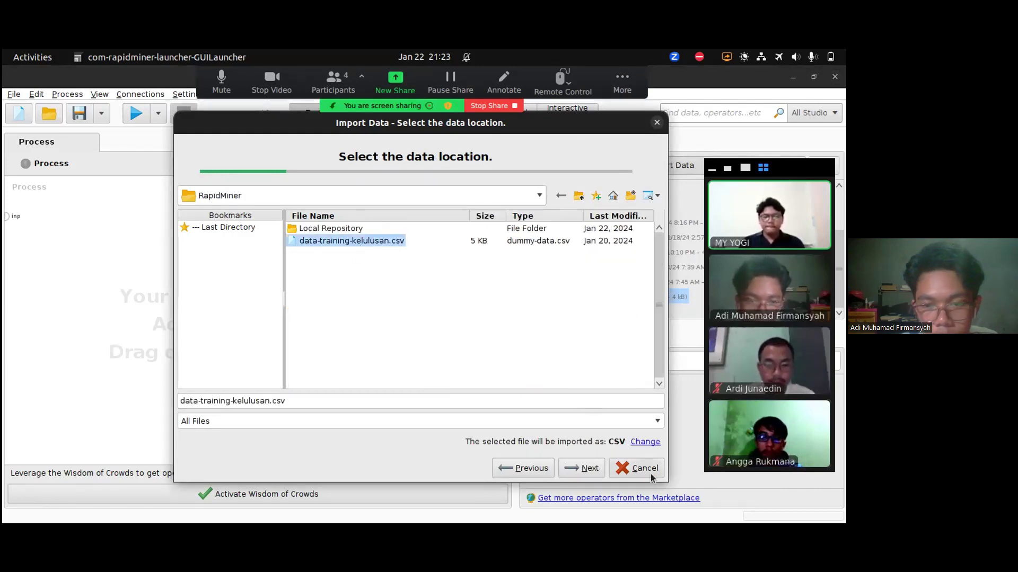
{"action": "left_click", "coordinate": [585, 468]}
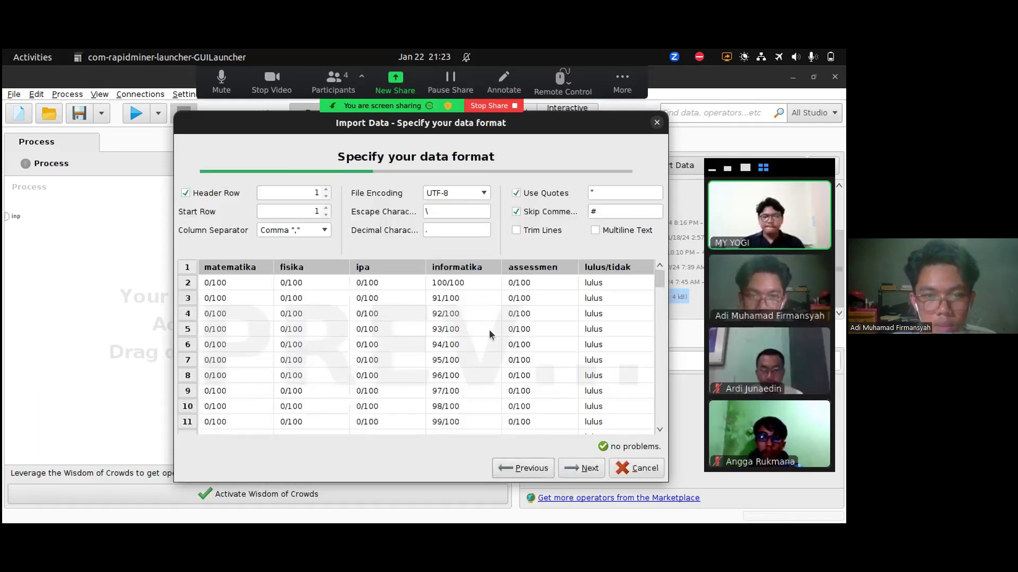
Step: Examine the CSV preview's first record across the matematika, fisika, ipa, informatika, assessmen and lulus/tidak columns
{"action": "scroll", "coordinate": [311, 291], "scroll_direction": "down", "scroll_amount": 2}
{"action": "scroll", "coordinate": [312, 297], "scroll_direction": "up", "scroll_amount": 2}
{"action": "scroll", "coordinate": [313, 297], "scroll_direction": "up", "scroll_amount": 1}
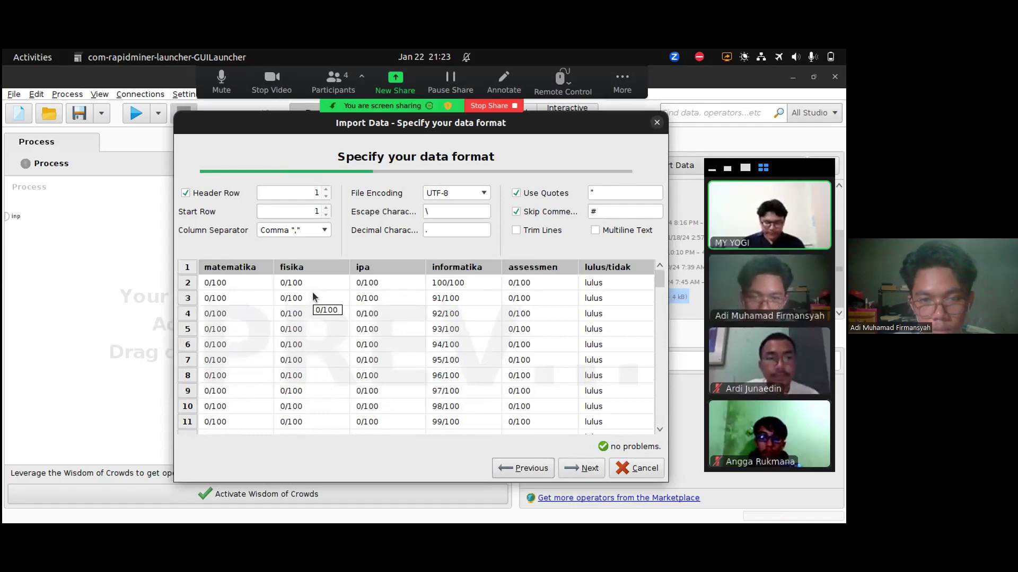
{"action": "left_click", "coordinate": [264, 283]}
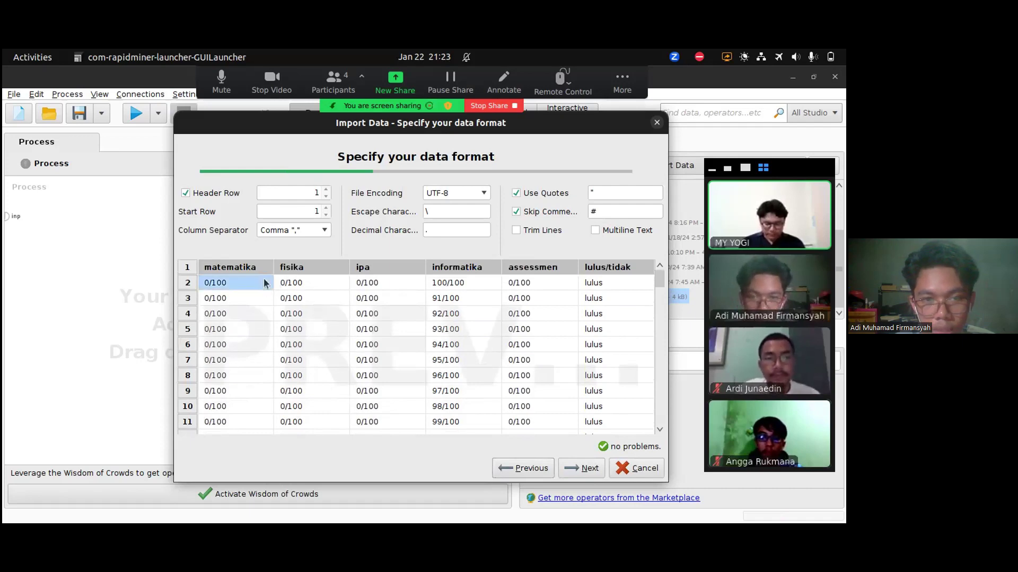
{"action": "left_click", "coordinate": [295, 285]}
{"action": "left_click", "coordinate": [366, 282]}
{"action": "left_click", "coordinate": [442, 285]}
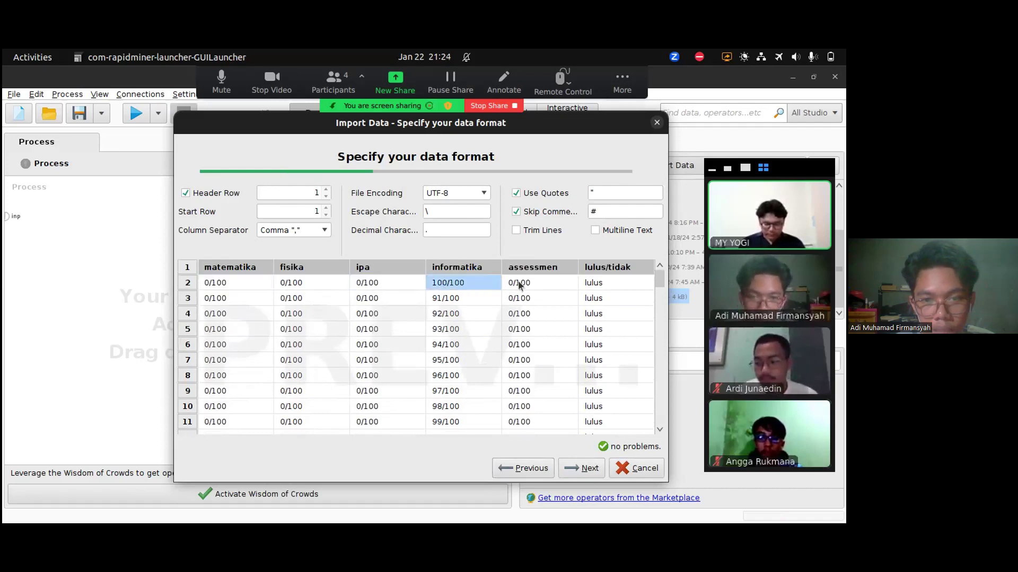
{"action": "left_click", "coordinate": [533, 283]}
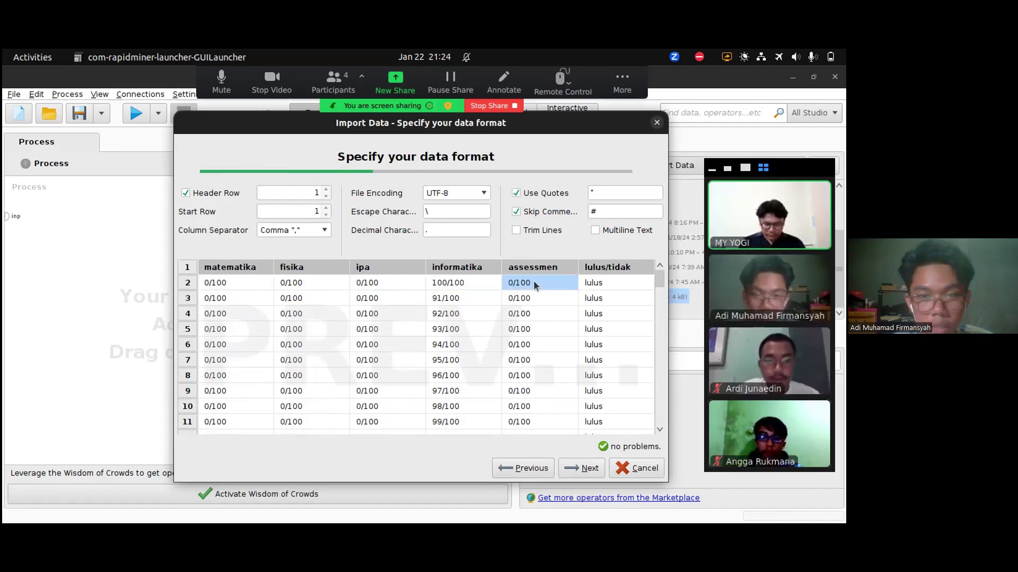
{"action": "left_click", "coordinate": [465, 284]}
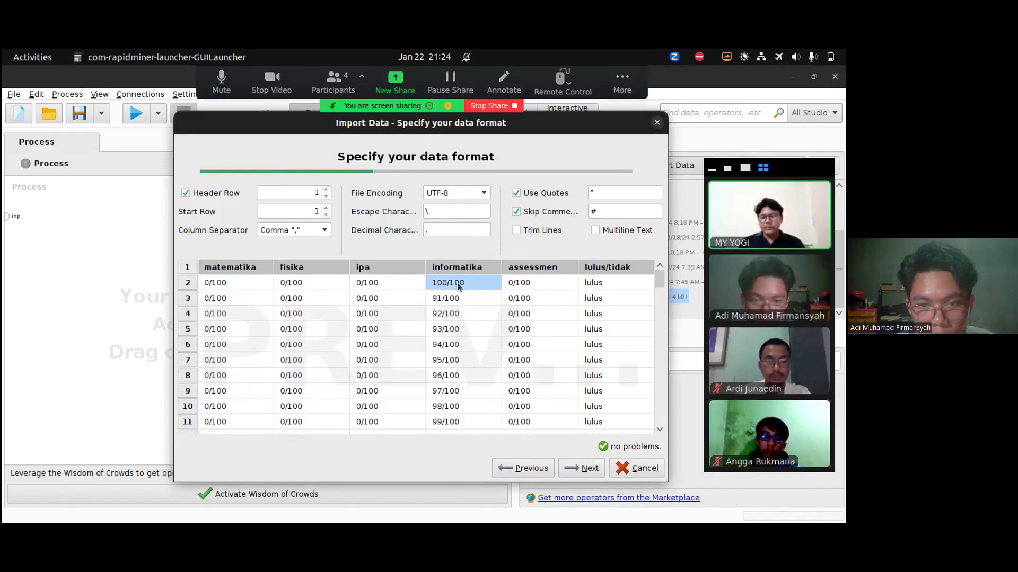
{"action": "left_click", "coordinate": [522, 285]}
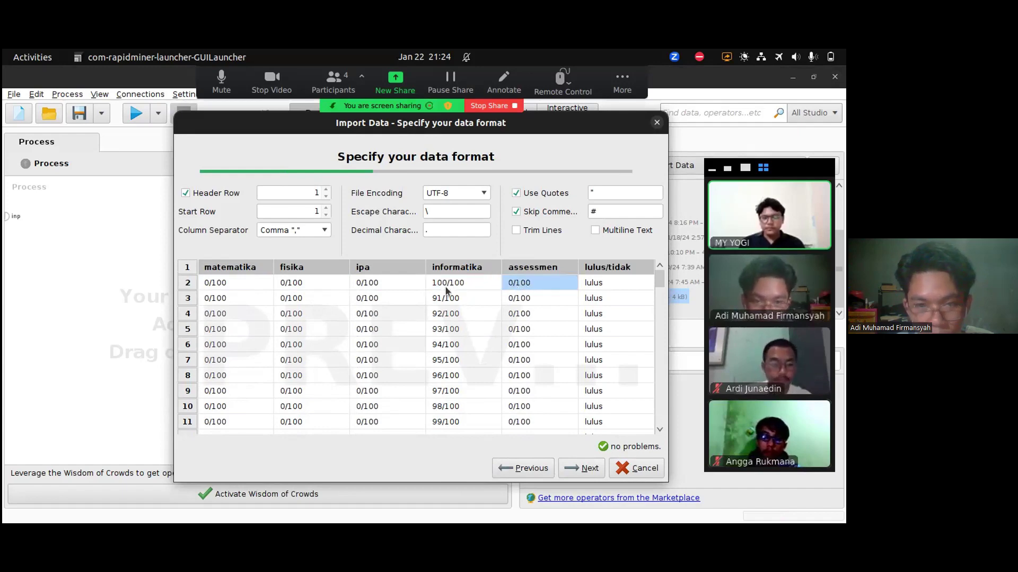
{"action": "left_click", "coordinate": [411, 285]}
{"action": "left_click", "coordinate": [322, 283]}
{"action": "left_click", "coordinate": [231, 282]}
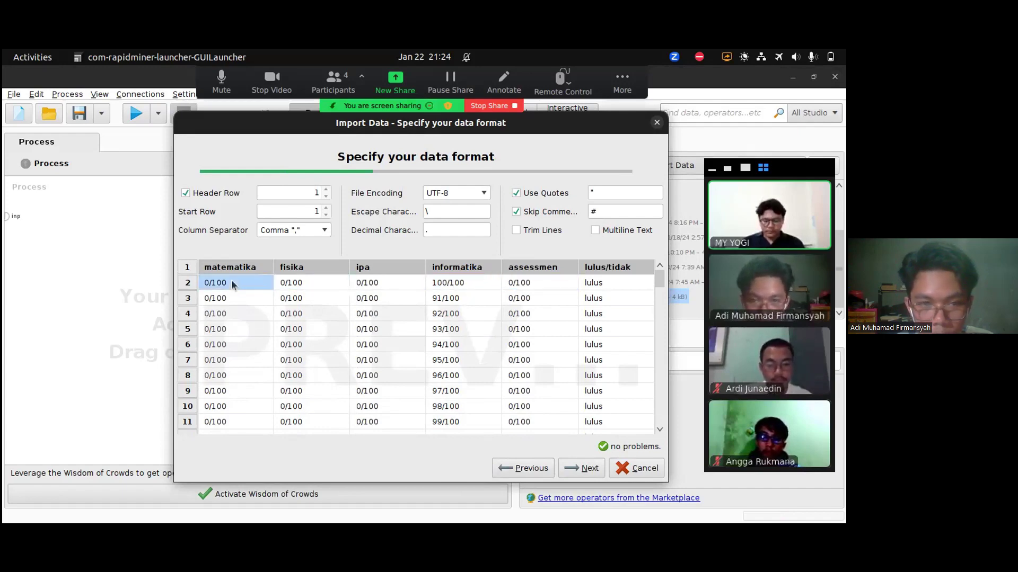
{"action": "left_click", "coordinate": [588, 285]}
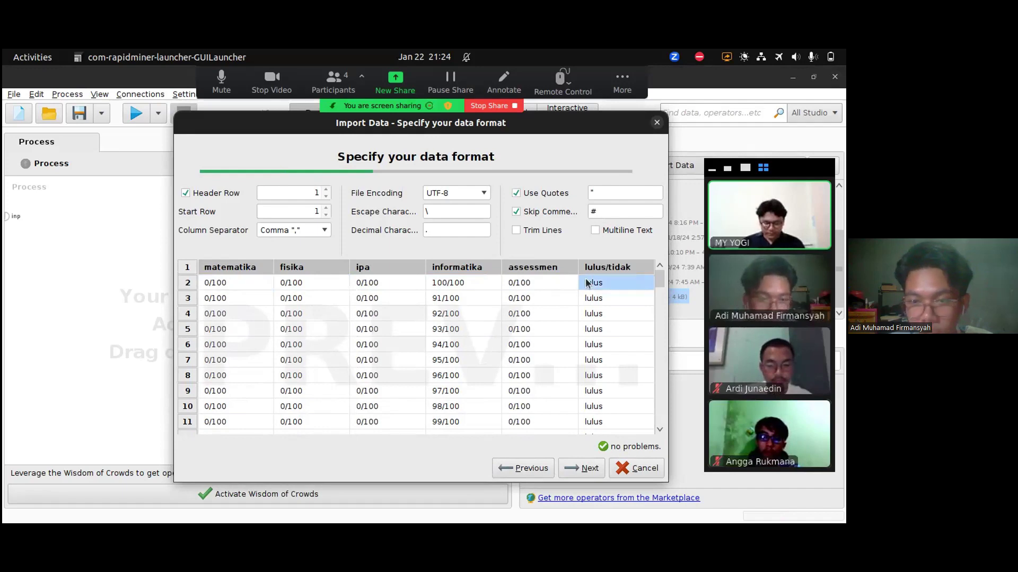
{"action": "left_click", "coordinate": [475, 283]}
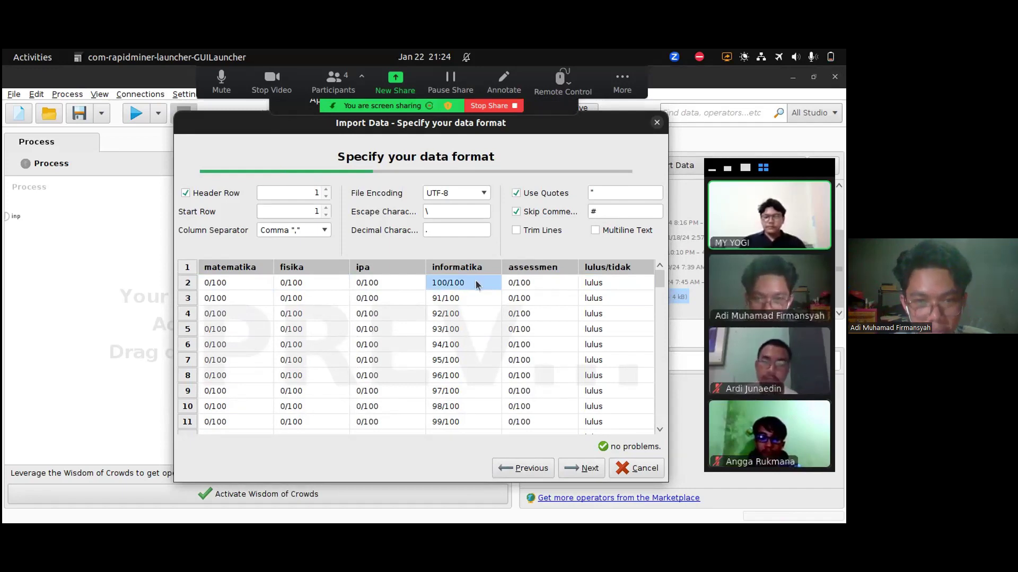
Step: Accept the data format settings and assign the label role to the lulus/tidak column
{"action": "left_click", "coordinate": [584, 468]}
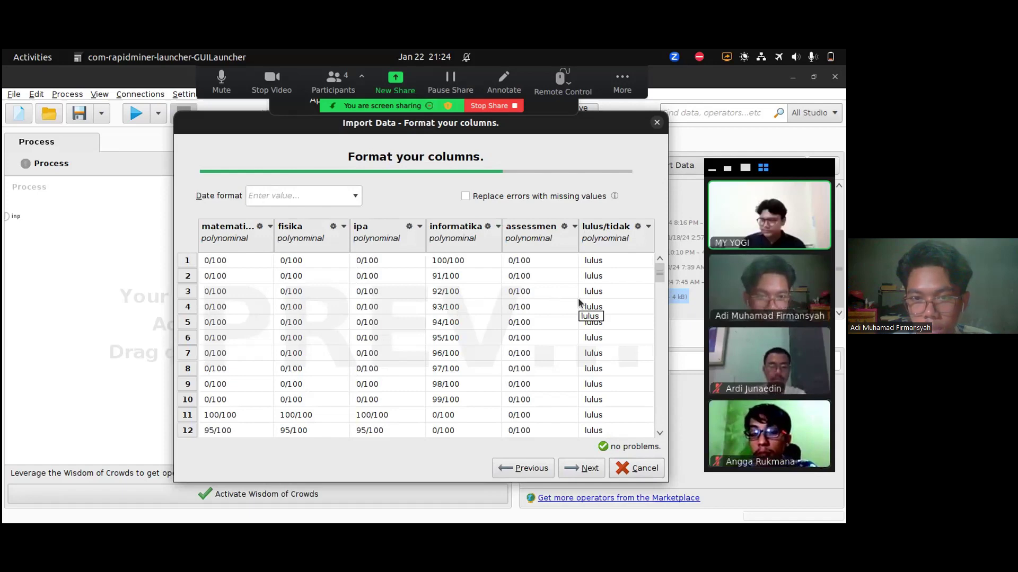
{"action": "left_click", "coordinate": [638, 228]}
{"action": "mouse_move", "coordinate": [651, 248]}
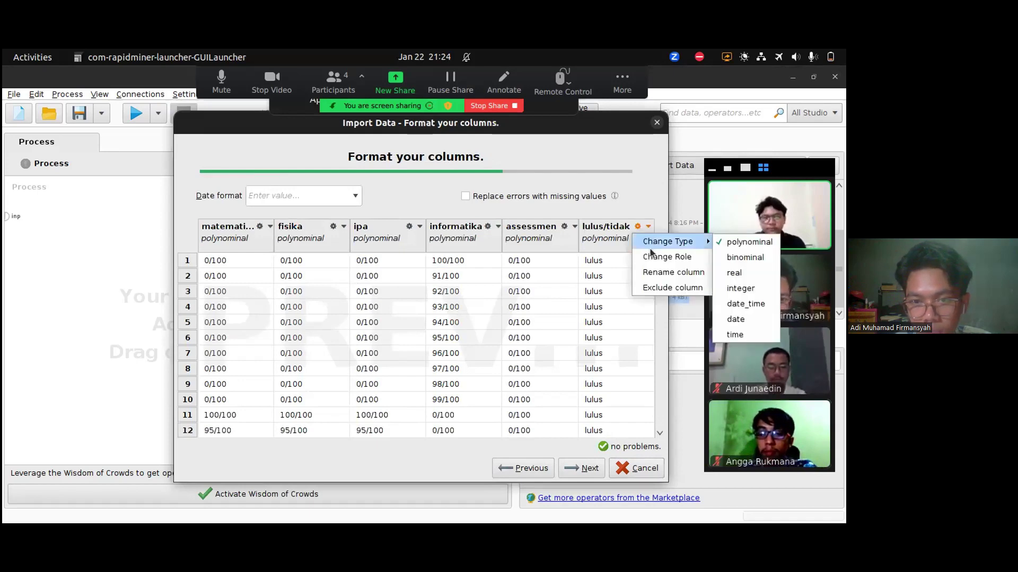
{"action": "left_click", "coordinate": [614, 265]}
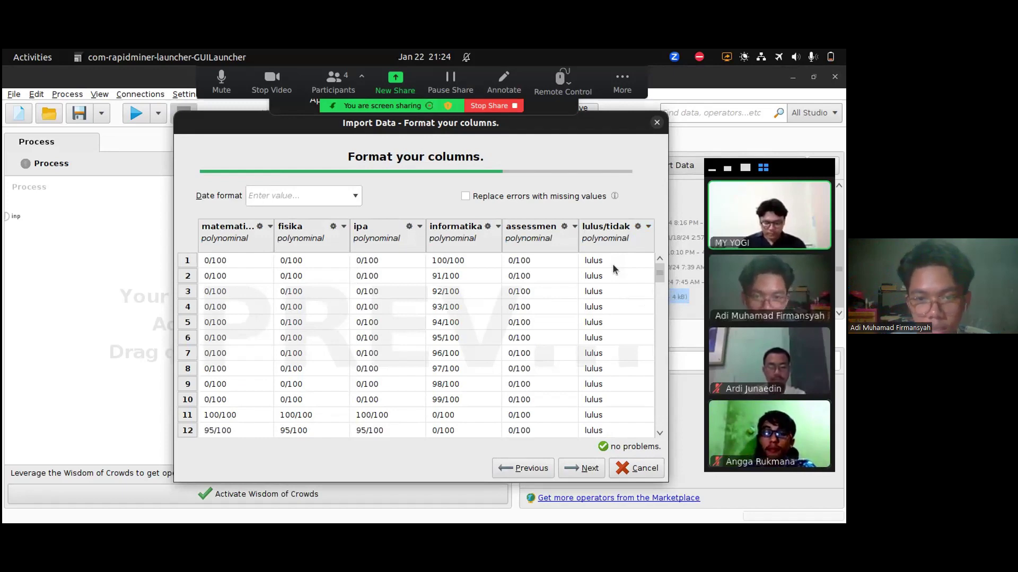
{"action": "left_click", "coordinate": [638, 228]}
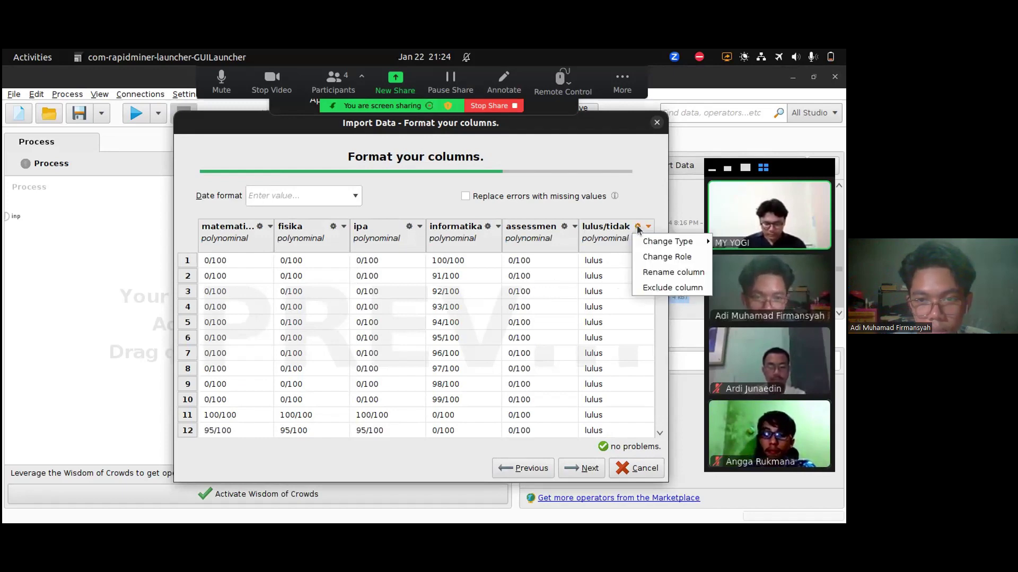
{"action": "left_click", "coordinate": [645, 257]}
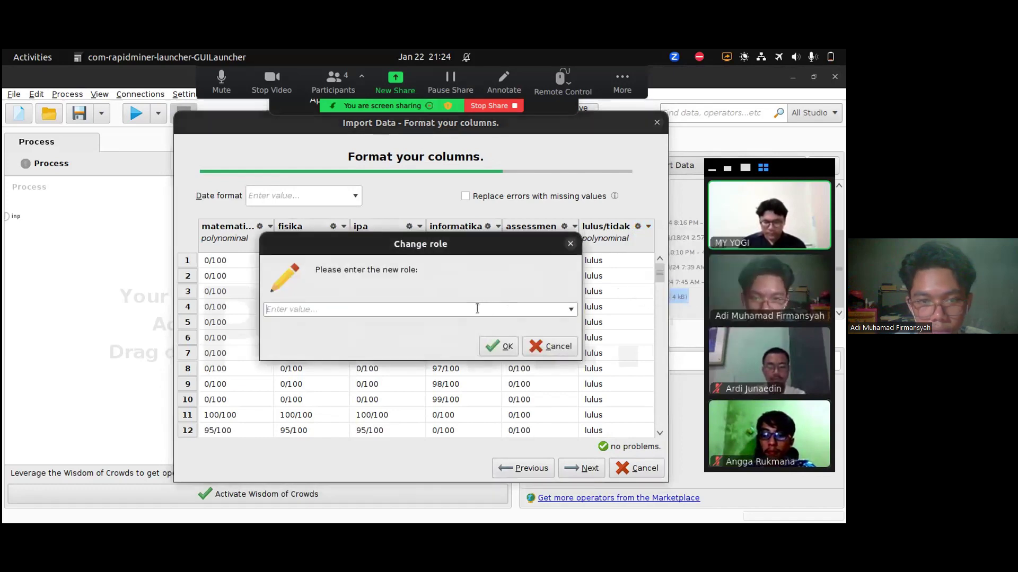
{"action": "left_click", "coordinate": [573, 312]}
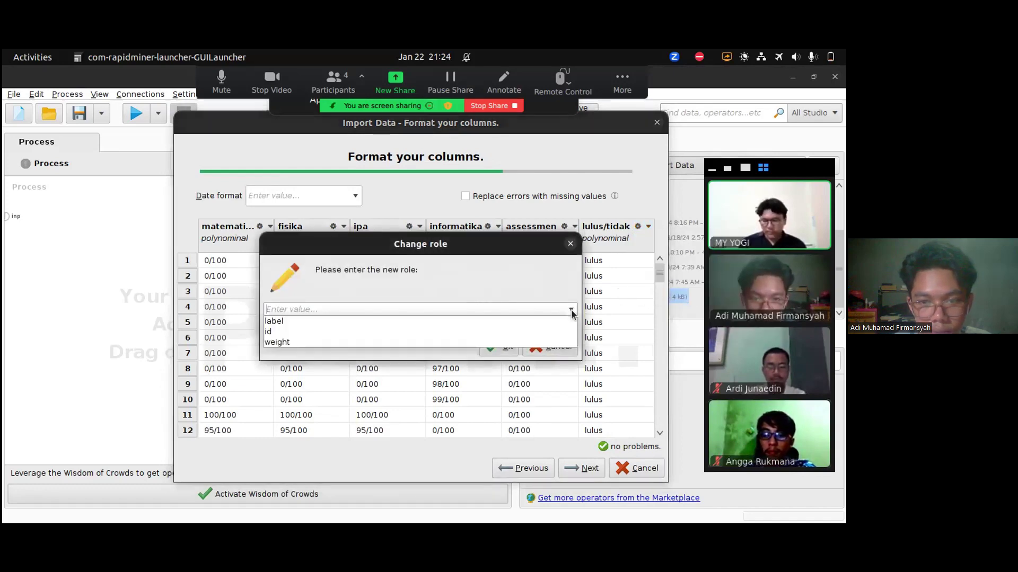
{"action": "left_click", "coordinate": [517, 321]}
{"action": "left_click", "coordinate": [501, 347]}
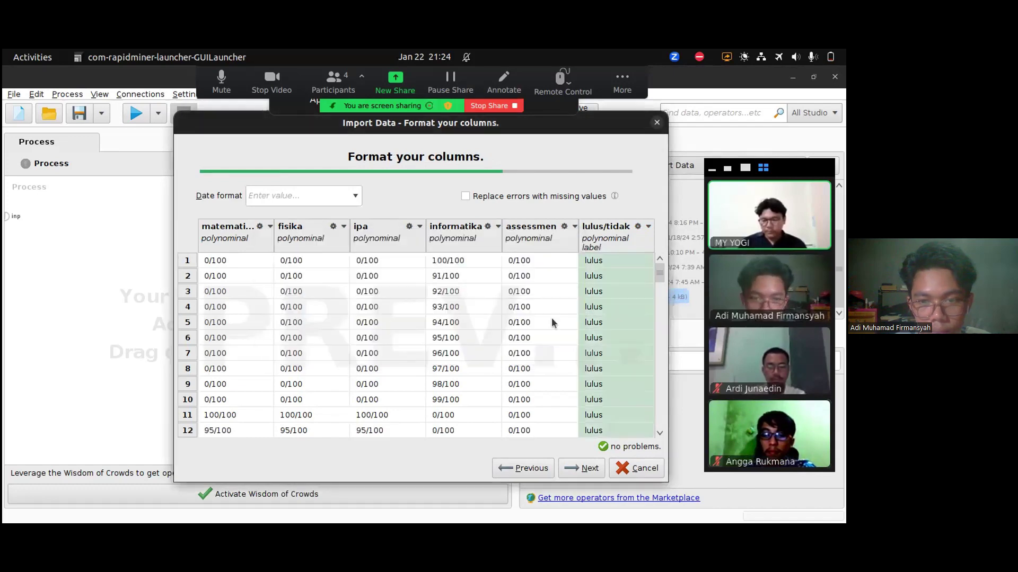
Step: Review the preview rows to compare the subject and assessmen scores with the lulus/tidak labels
{"action": "scroll", "coordinate": [593, 293], "scroll_direction": "down", "scroll_amount": 2}
{"action": "scroll", "coordinate": [592, 293], "scroll_direction": "down", "scroll_amount": 8}
{"action": "scroll", "coordinate": [593, 293], "scroll_direction": "up", "scroll_amount": 7}
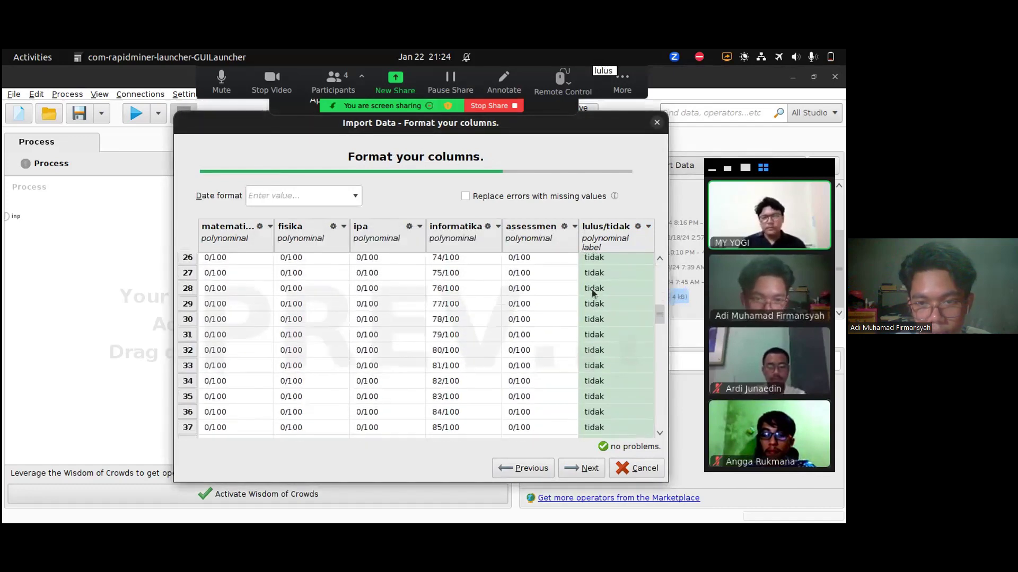
{"action": "scroll", "coordinate": [592, 293], "scroll_direction": "up", "scroll_amount": 4}
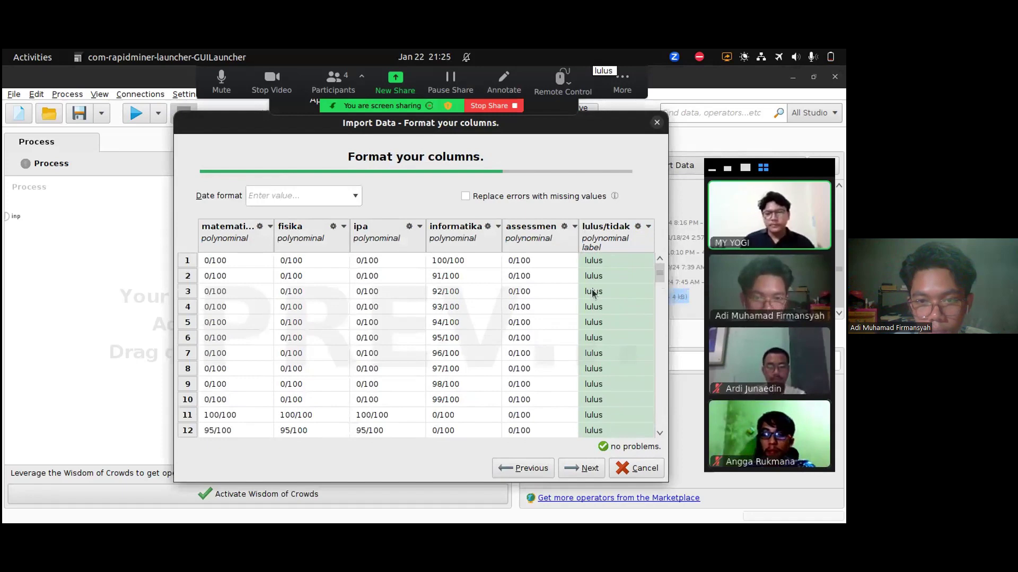
{"action": "scroll", "coordinate": [592, 292], "scroll_direction": "down", "scroll_amount": 4}
{"action": "scroll", "coordinate": [593, 292], "scroll_direction": "down", "scroll_amount": 2}
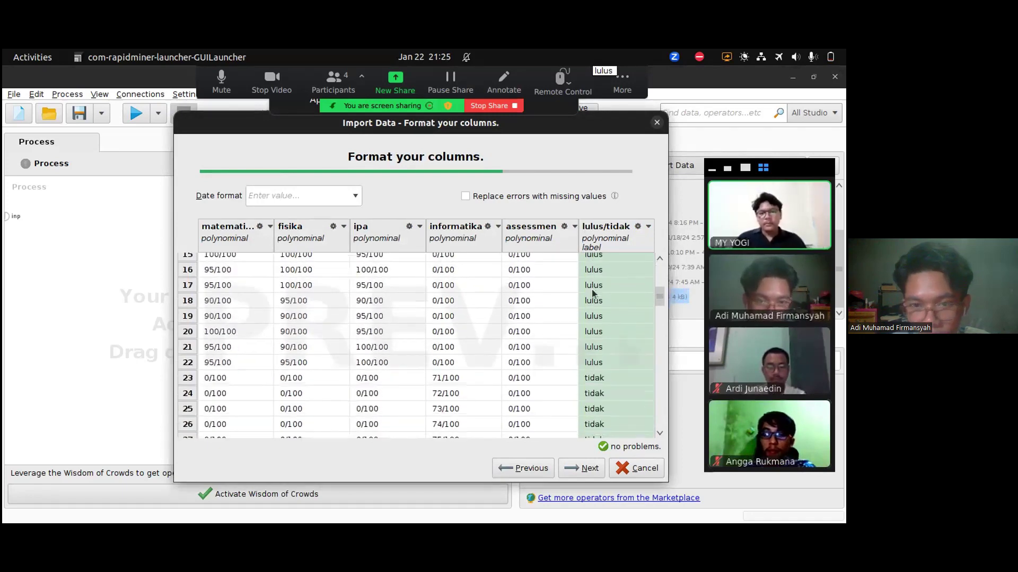
{"action": "scroll", "coordinate": [594, 286], "scroll_direction": "up", "scroll_amount": 5}
{"action": "scroll", "coordinate": [595, 275], "scroll_direction": "down", "scroll_amount": 15}
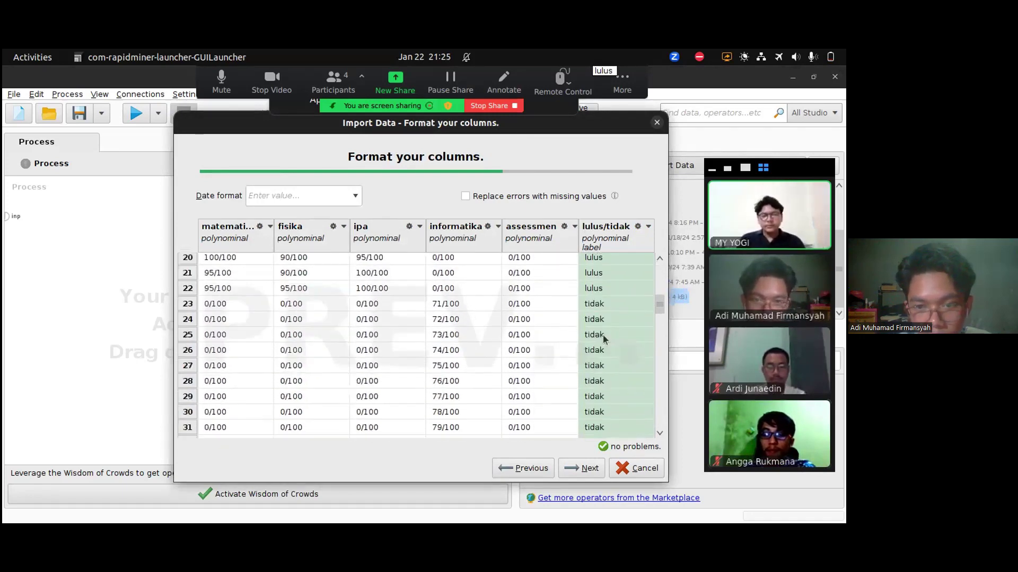
{"action": "scroll", "coordinate": [609, 391], "scroll_direction": "down", "scroll_amount": 9}
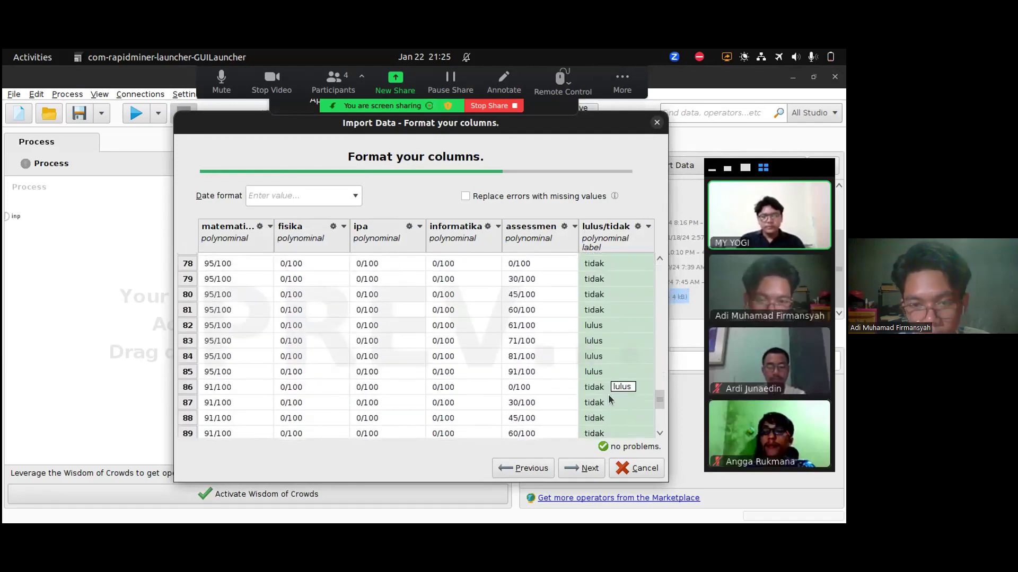
{"action": "scroll", "coordinate": [609, 400], "scroll_direction": "up", "scroll_amount": 8}
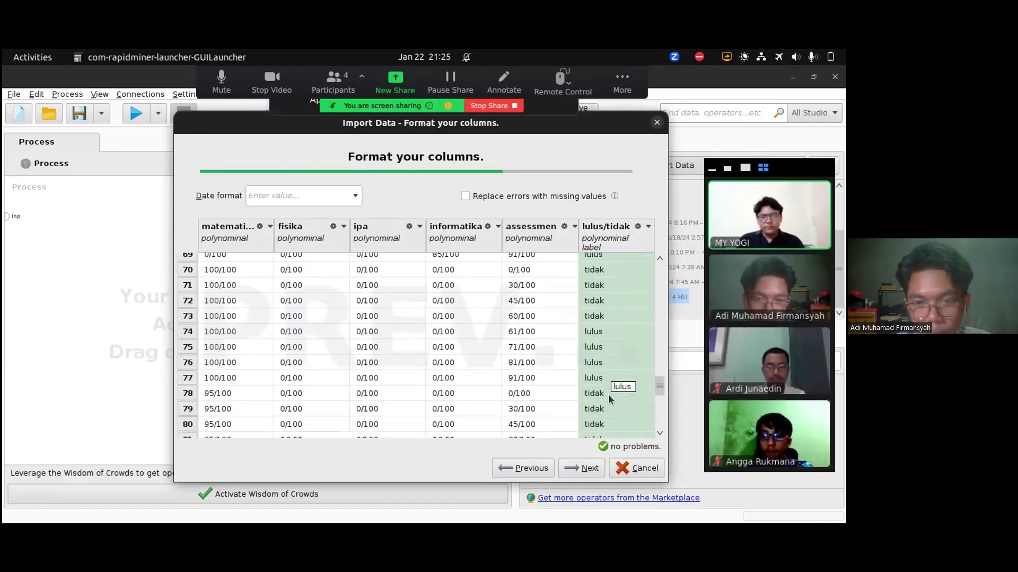
Step: Accept the column formats and name the dataset data-training-kelulusan-2 for storage in the Local Repository
{"action": "left_click", "coordinate": [579, 475]}
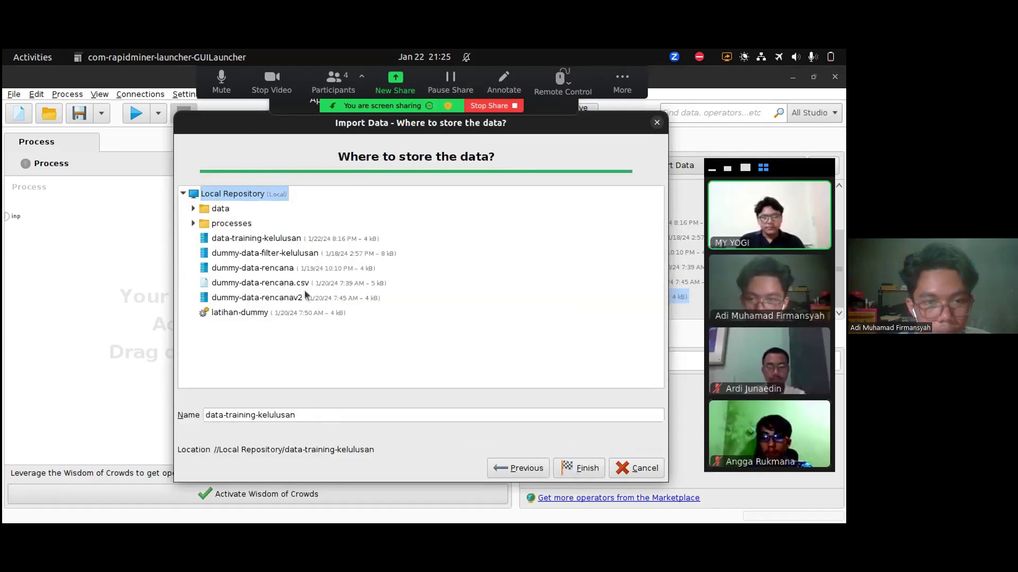
{"action": "left_click", "coordinate": [315, 410]}
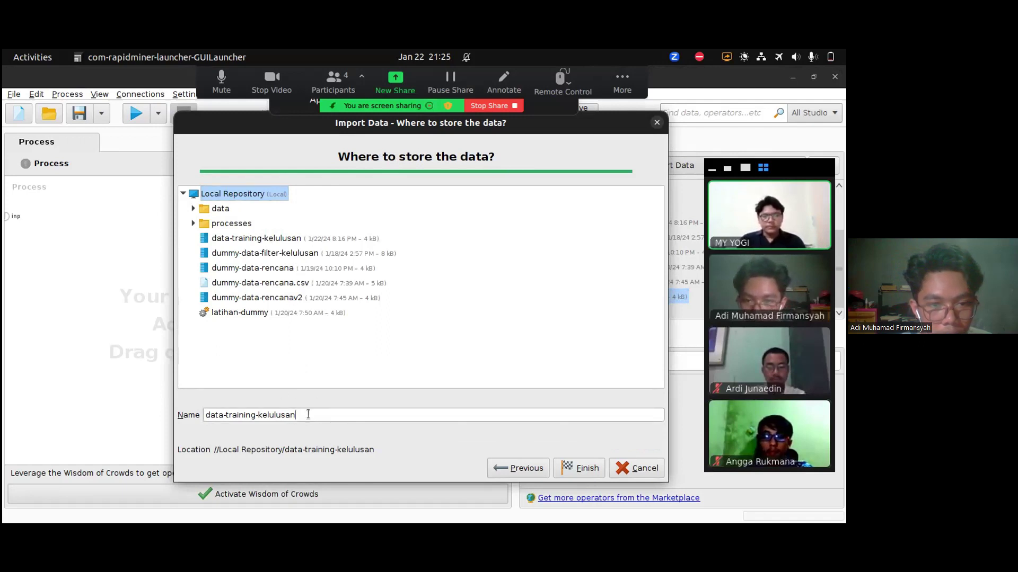
{"action": "type", "text": "-2"}
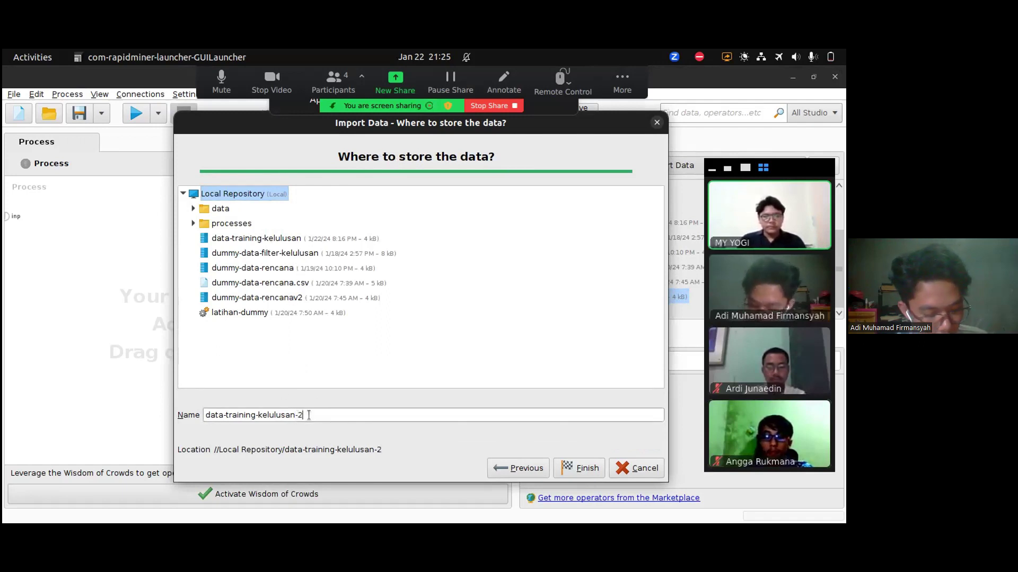
Step: Finish importing data-training-kelulusan-2 into the Local Repository and look through its rows down to the last record
{"action": "left_click", "coordinate": [582, 468]}
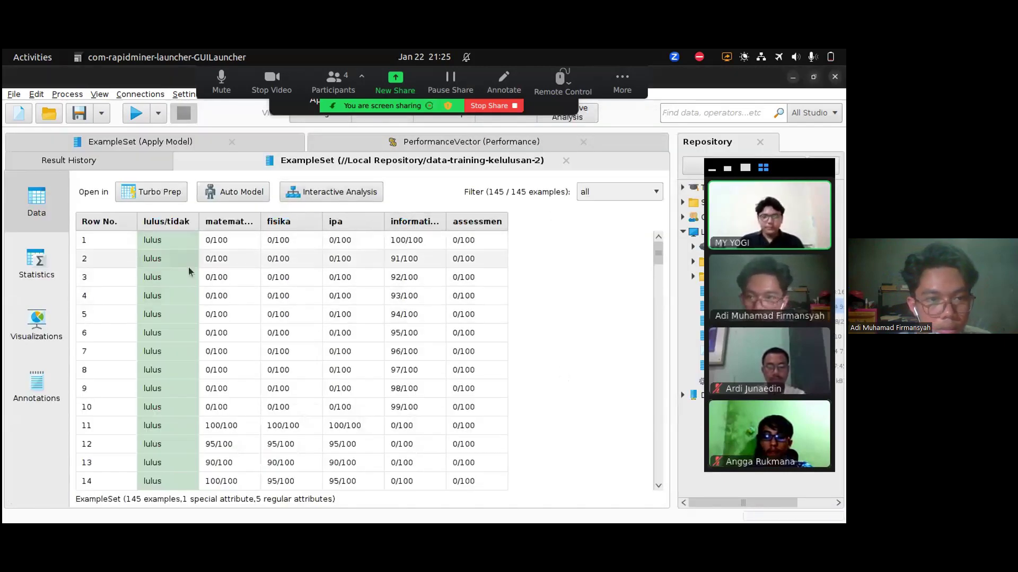
{"action": "scroll", "coordinate": [171, 240], "scroll_direction": "down", "scroll_amount": 3}
{"action": "scroll", "coordinate": [318, 276], "scroll_direction": "down", "scroll_amount": 7}
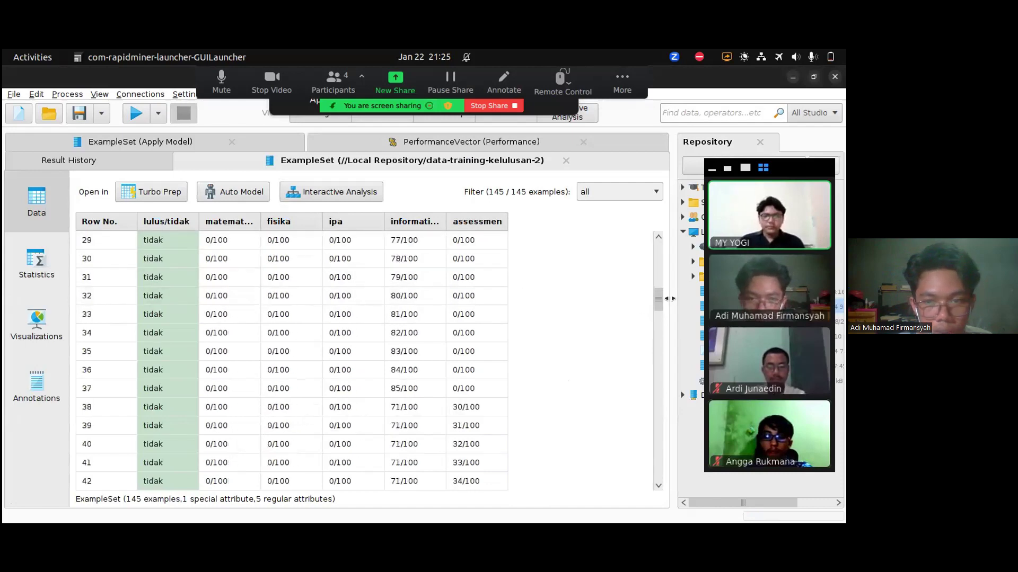
{"action": "left_click_drag", "start_coordinate": [660, 295], "coordinate": [648, 476]}
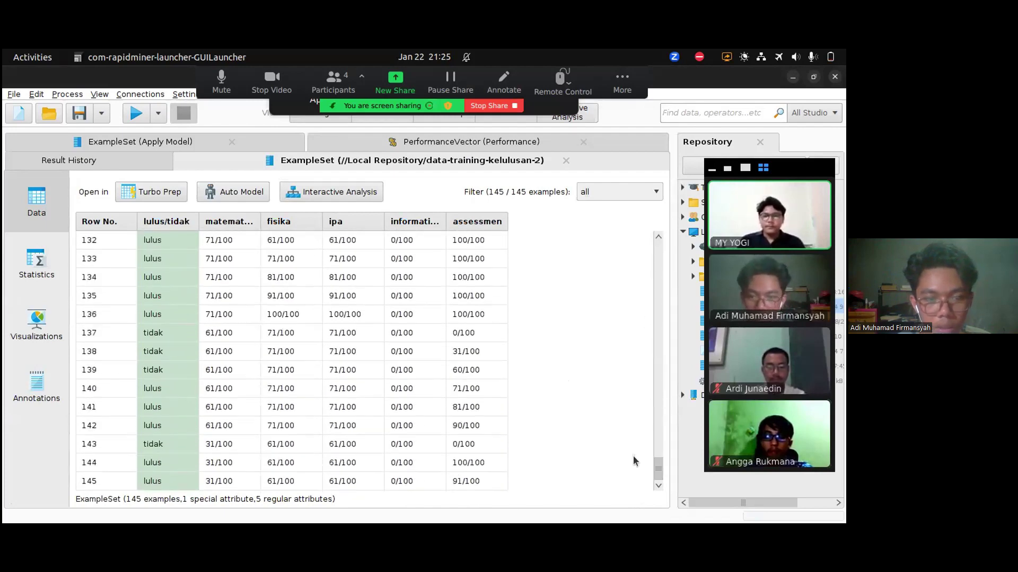
{"action": "scroll", "coordinate": [616, 404], "scroll_direction": "up", "scroll_amount": 4}
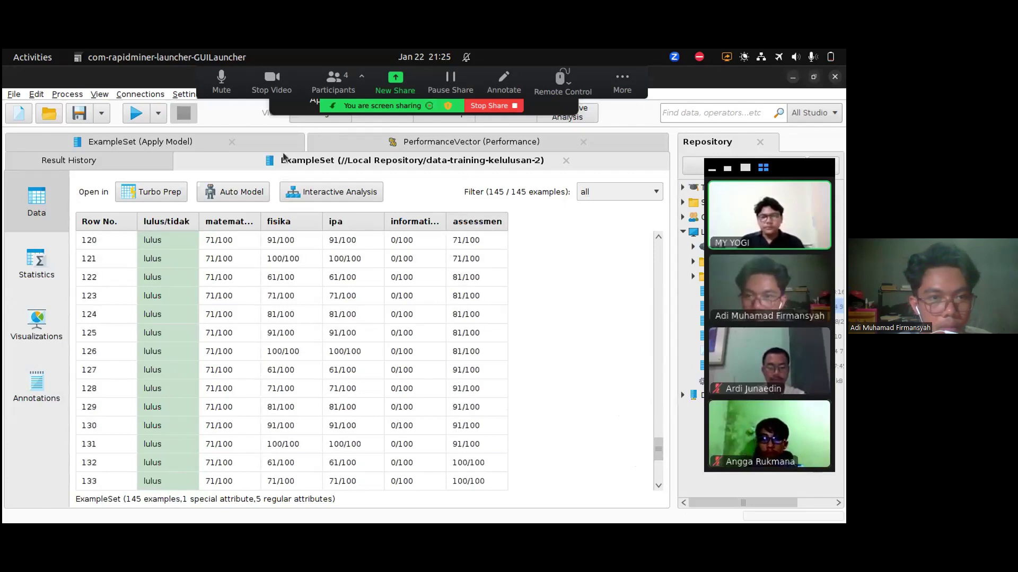
Step: Add the data-training-kelulusan-2 dataset to the process design, keeping a single Retrieve operator near the process input
{"action": "left_click", "coordinate": [324, 120]}
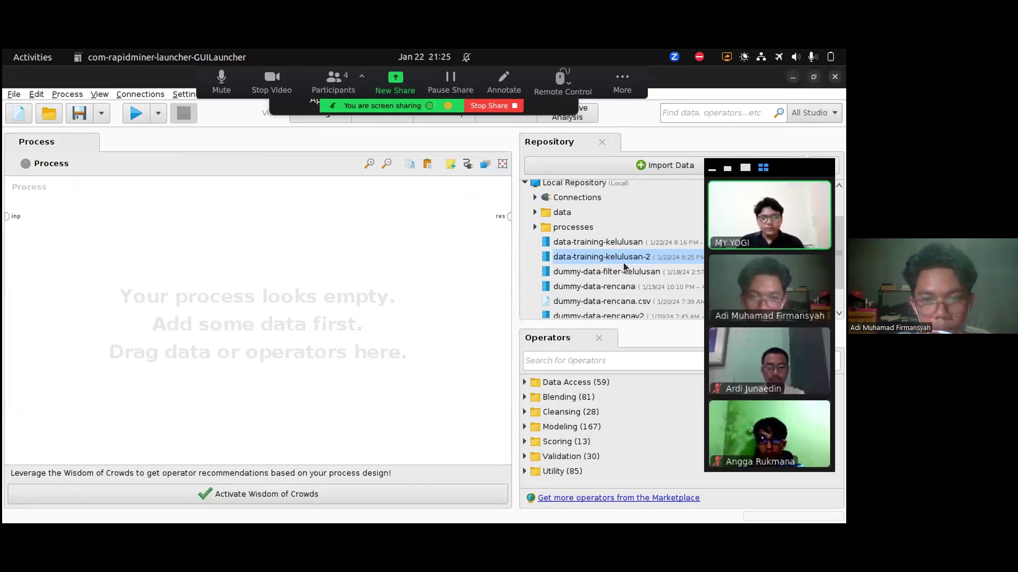
{"action": "left_click_drag", "start_coordinate": [622, 261], "coordinate": [75, 253]}
{"action": "left_click_drag", "start_coordinate": [575, 258], "coordinate": [168, 274]}
{"action": "left_click", "coordinate": [63, 258]}
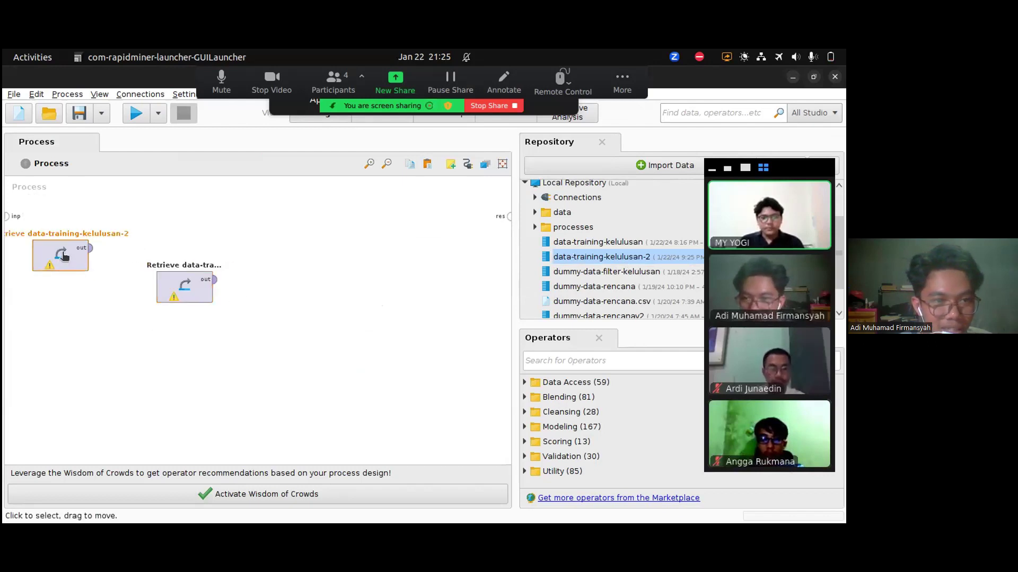
{"action": "right_click", "coordinate": [86, 264]}
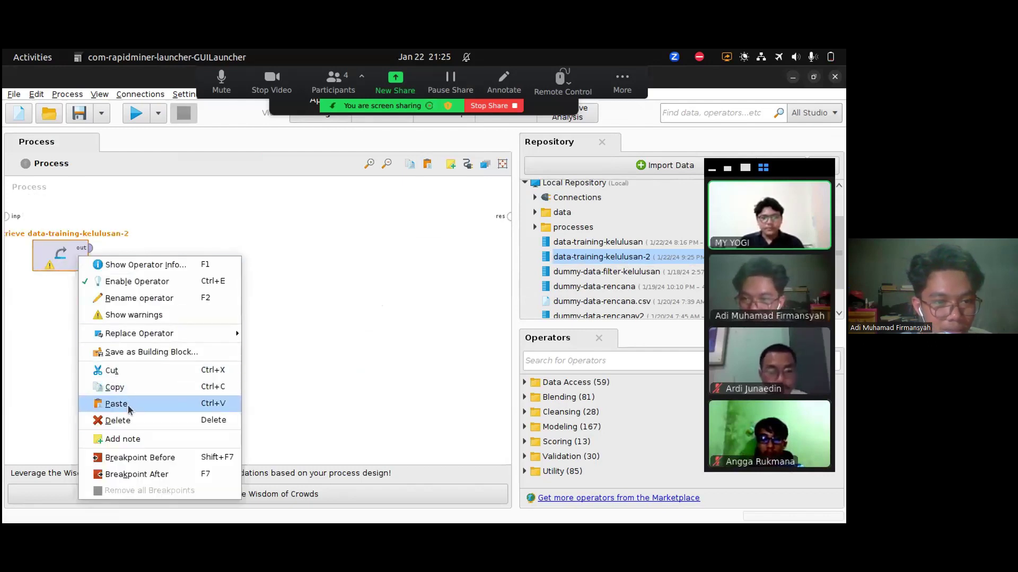
{"action": "key", "text": "Escape"}
{"action": "key", "text": "Delete"}
{"action": "left_click_drag", "start_coordinate": [184, 286], "coordinate": [103, 254]}
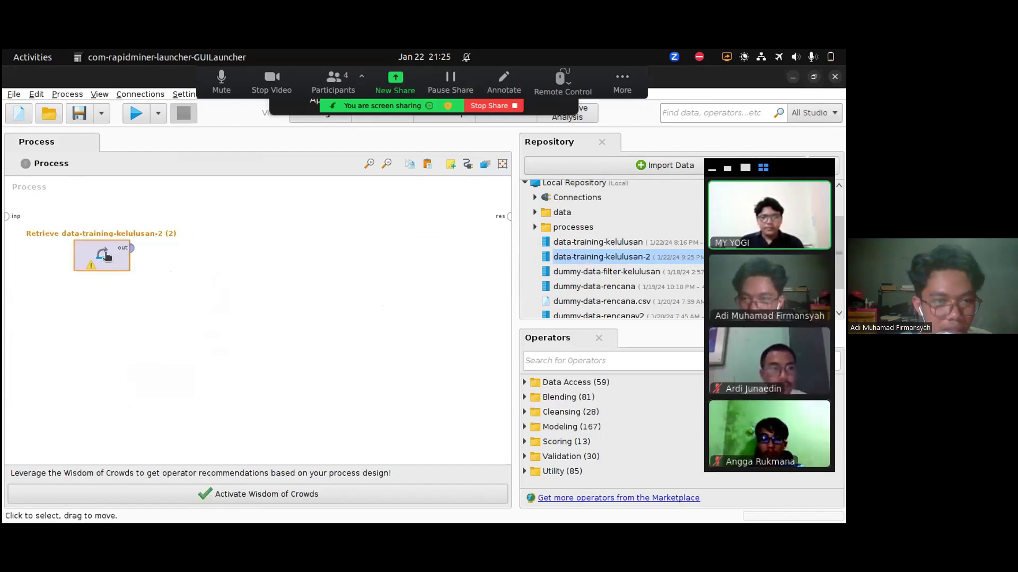
Step: Find the Split Data operator and add it to the process beside the Retrieve operator
{"action": "left_click", "coordinate": [568, 360]}
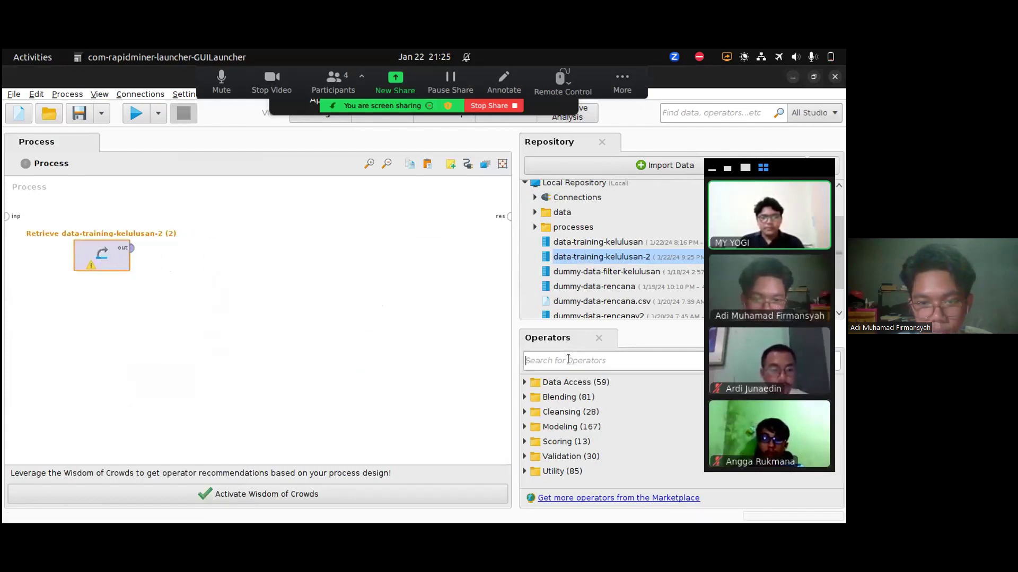
{"action": "type", "text": "s"}
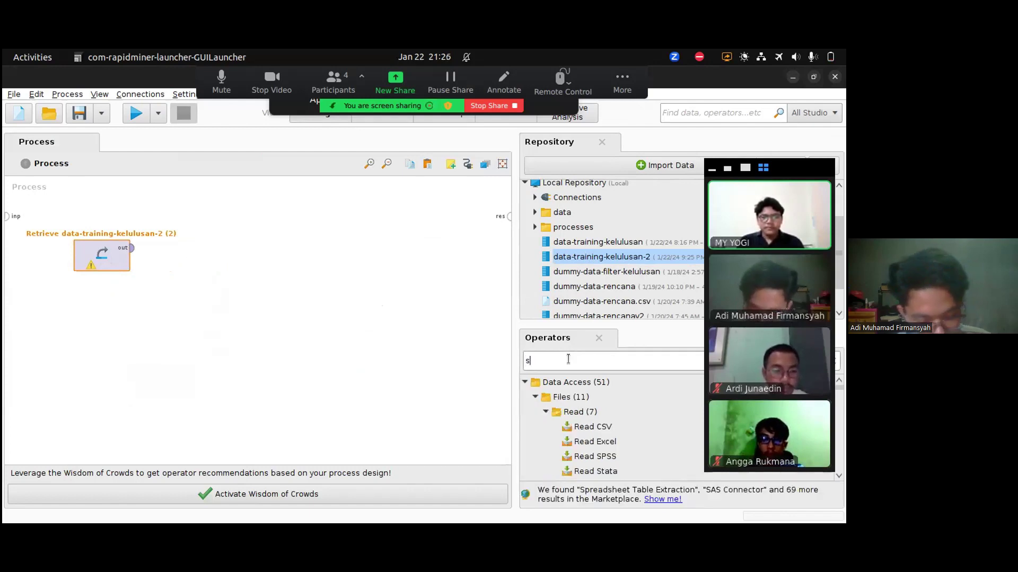
{"action": "type", "text": "plit"}
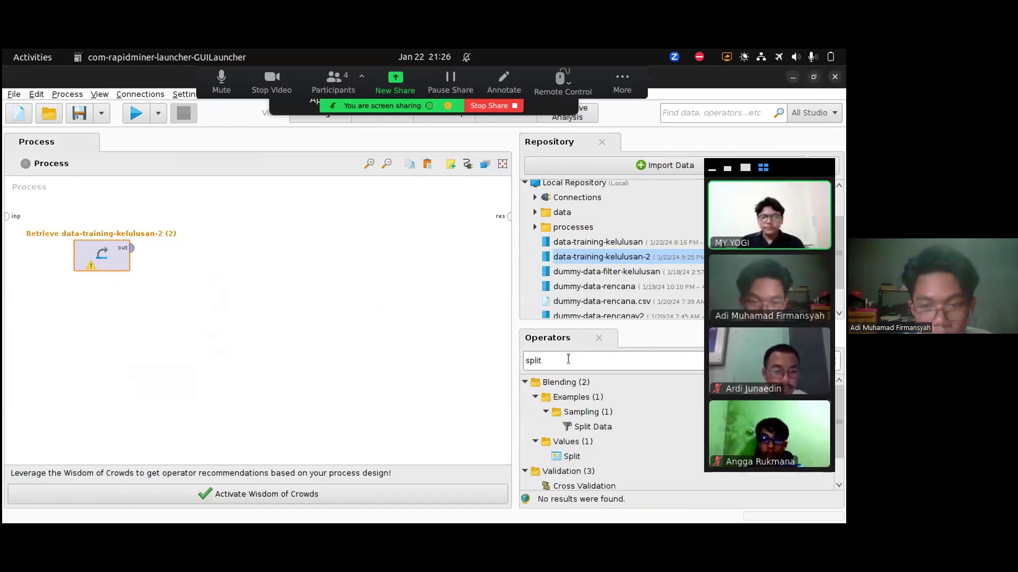
{"action": "left_click_drag", "start_coordinate": [588, 427], "coordinate": [184, 285]}
Step: Find the Naive Bayes operator and add it to the process beyond Split Data
{"action": "left_click", "coordinate": [584, 360]}
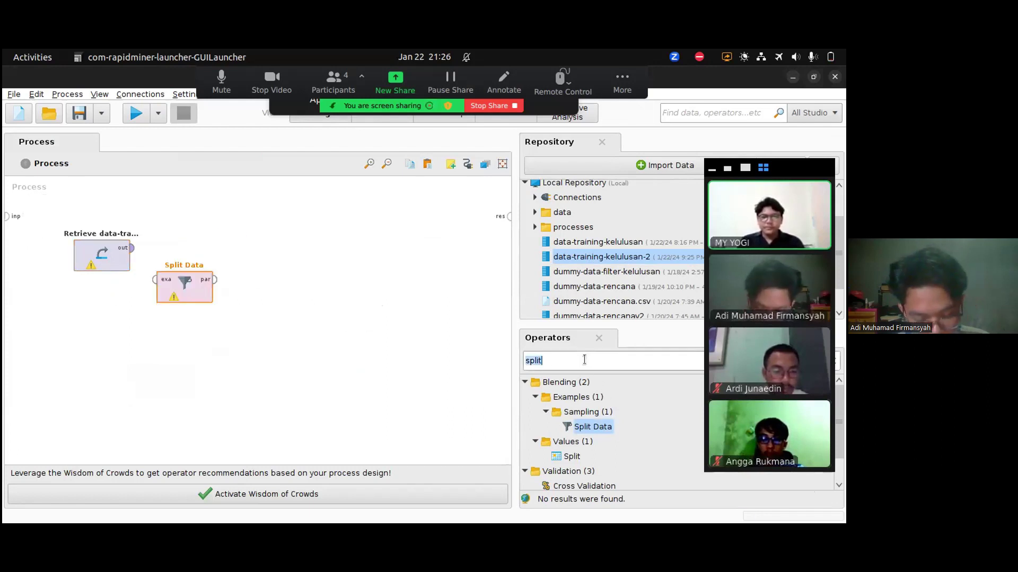
{"action": "type", "text": "na"}
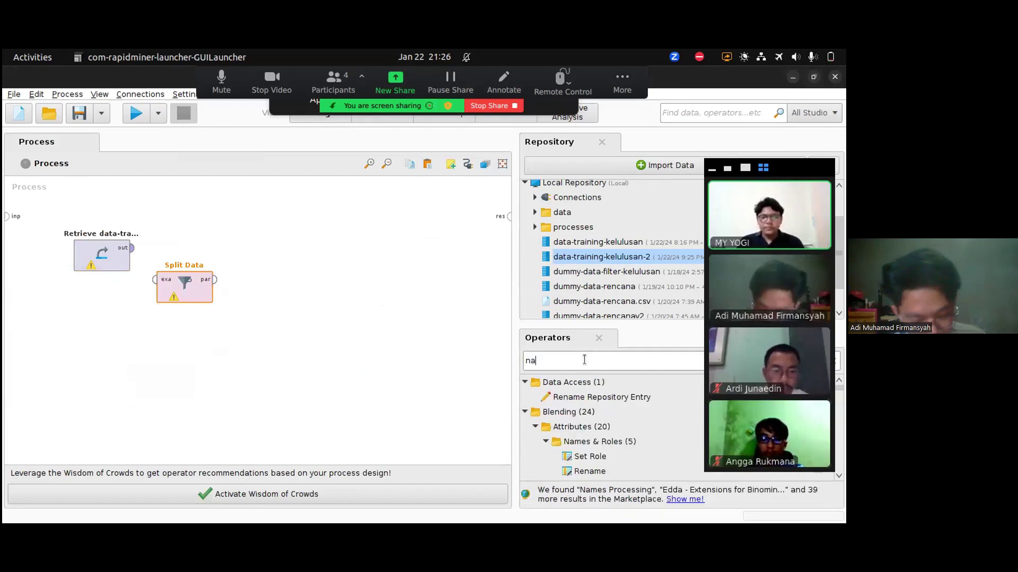
{"action": "type", "text": "iv"}
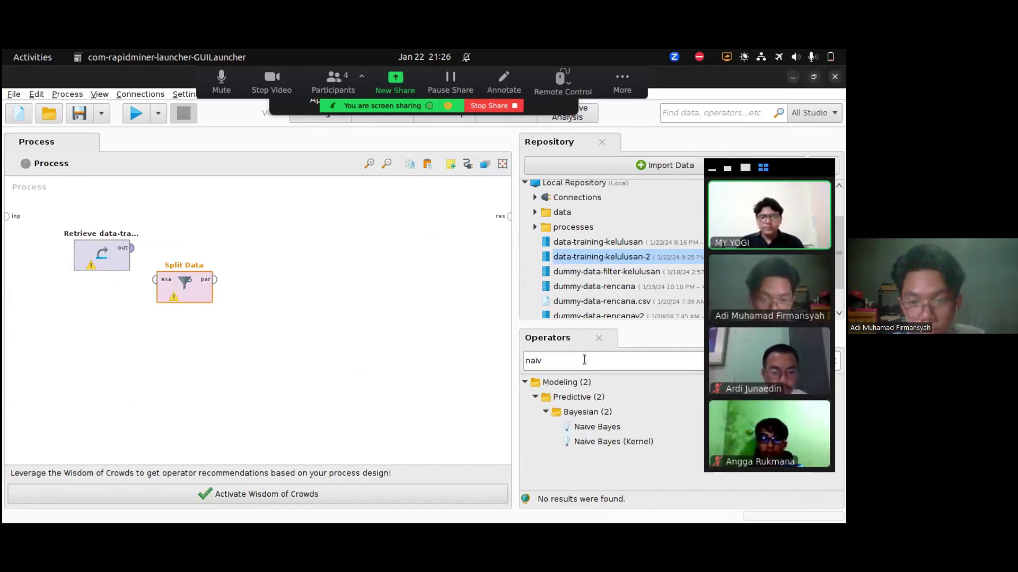
{"action": "left_click_drag", "start_coordinate": [597, 426], "coordinate": [350, 289]}
Step: Find the Apply Model operator and add it to the process below Naive Bayes
{"action": "left_click", "coordinate": [584, 359]}
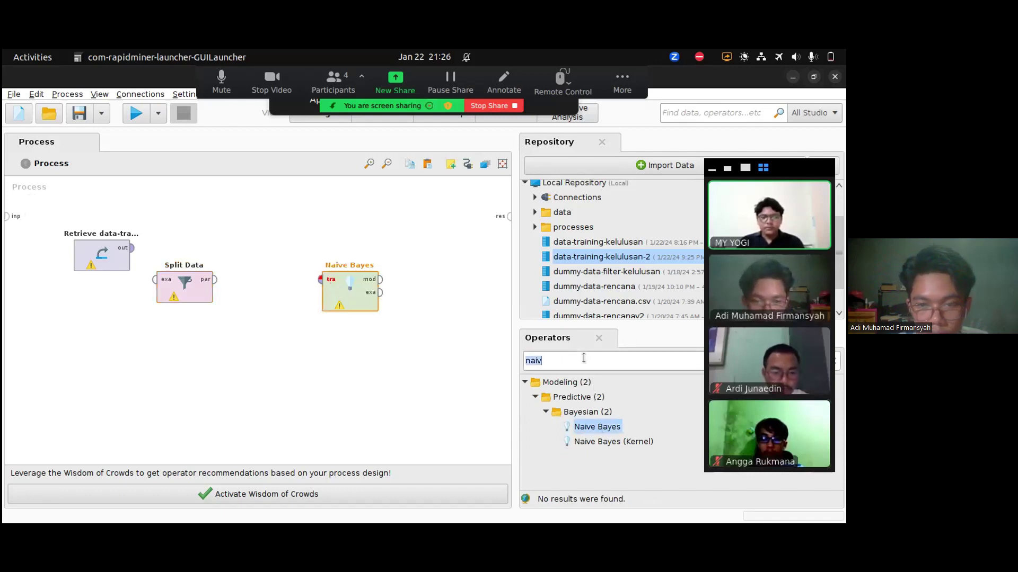
{"action": "key", "text": "BackSpace"}
{"action": "type", "text": "apply"}
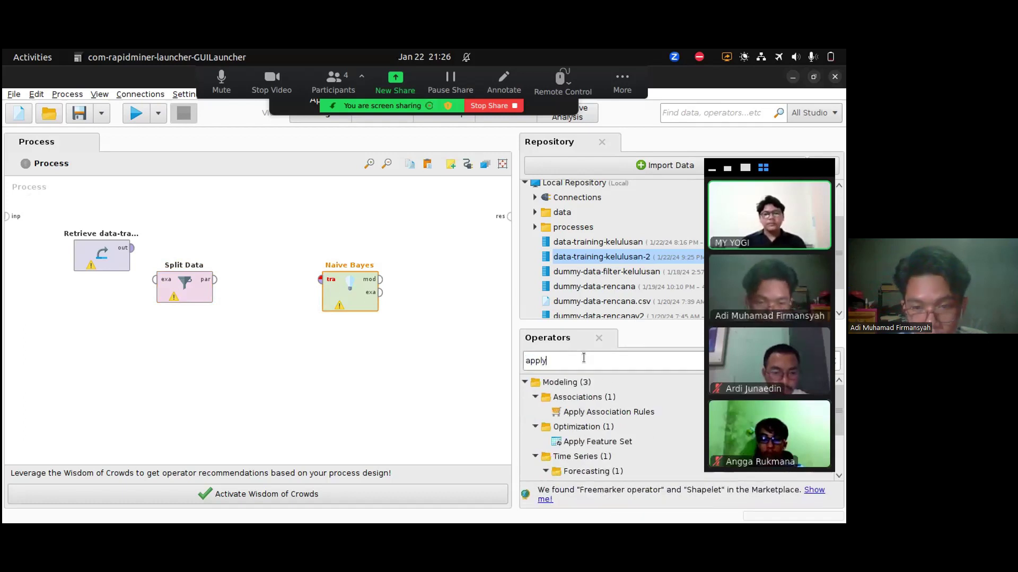
{"action": "type", "text": " mod"}
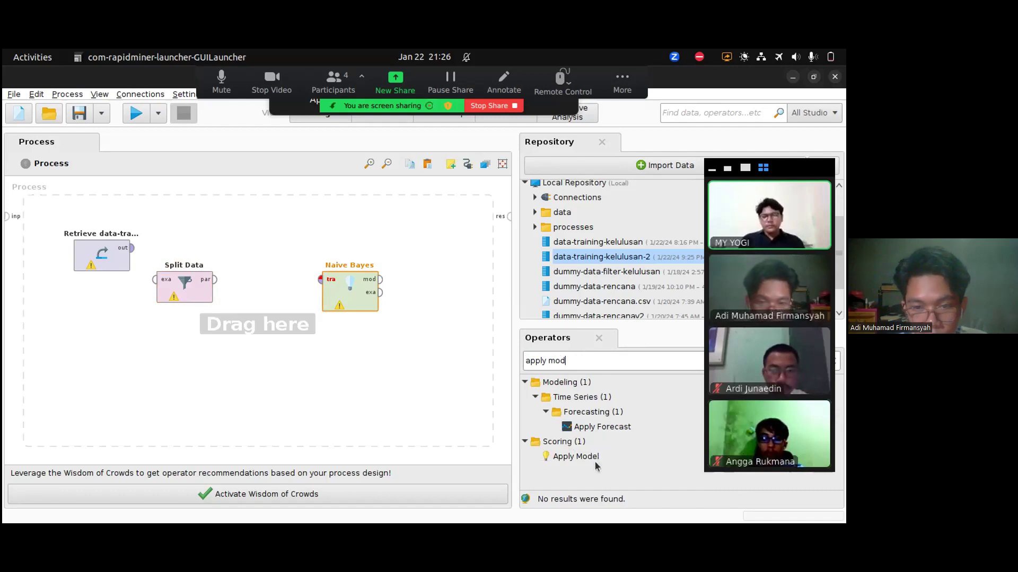
{"action": "left_click_drag", "start_coordinate": [595, 463], "coordinate": [391, 395]}
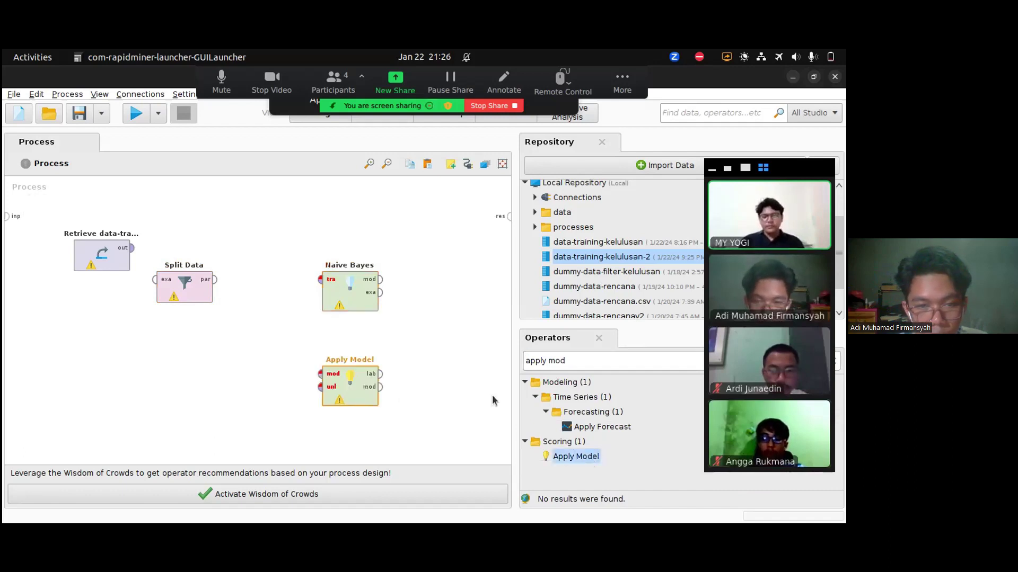
Step: Find the Performance (Classification) operator and add it to the process beside Apply Model
{"action": "double_click", "coordinate": [571, 363]}
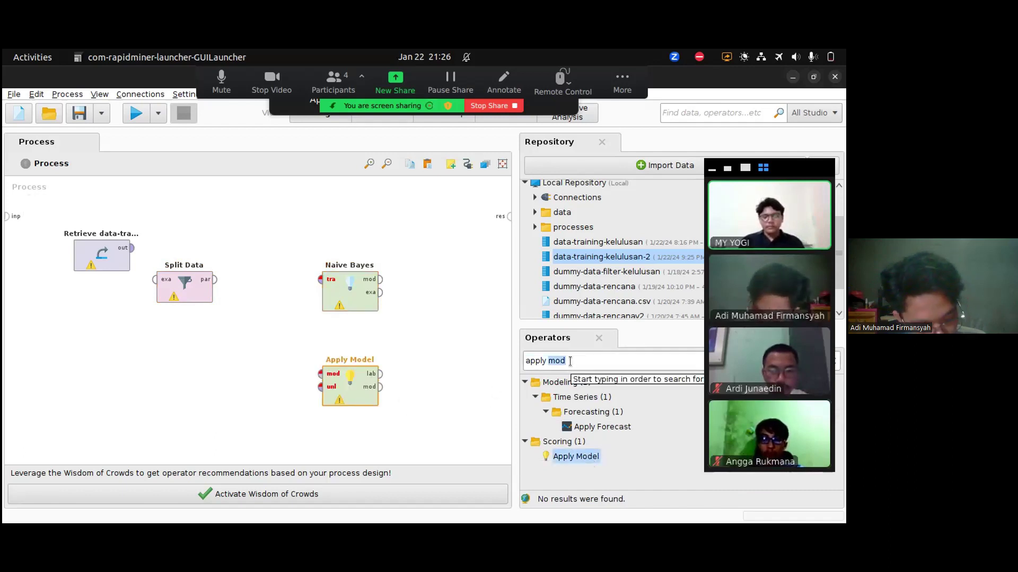
{"action": "key", "text": "ctrl+a"}
{"action": "type", "text": "per"}
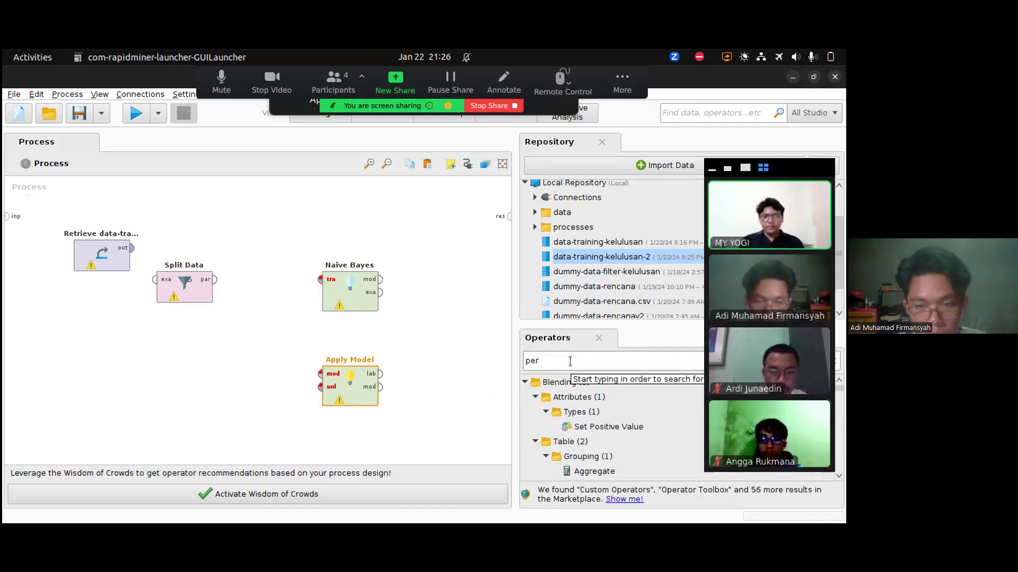
{"action": "type", "text": "f"}
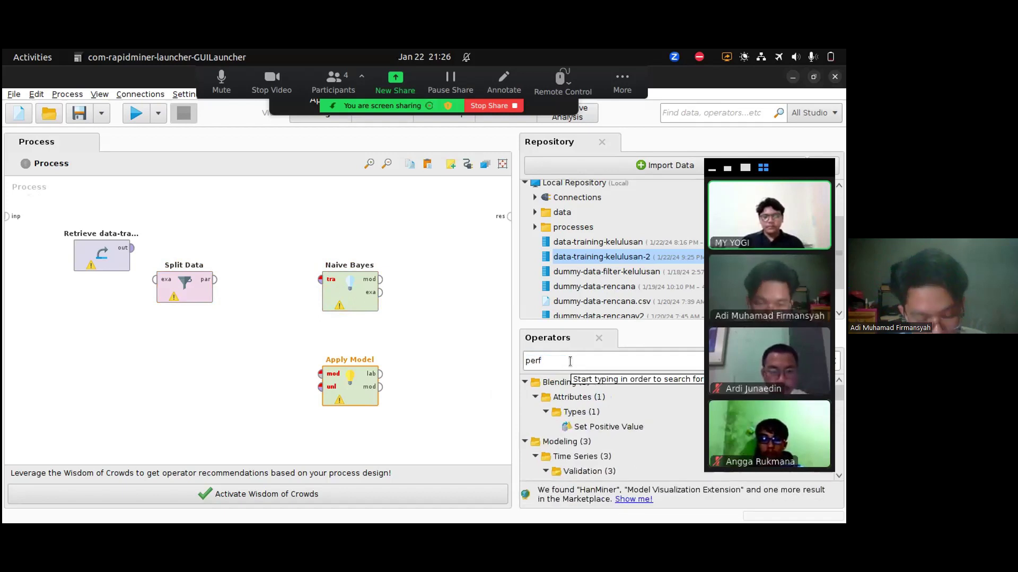
{"action": "type", "text": "or"}
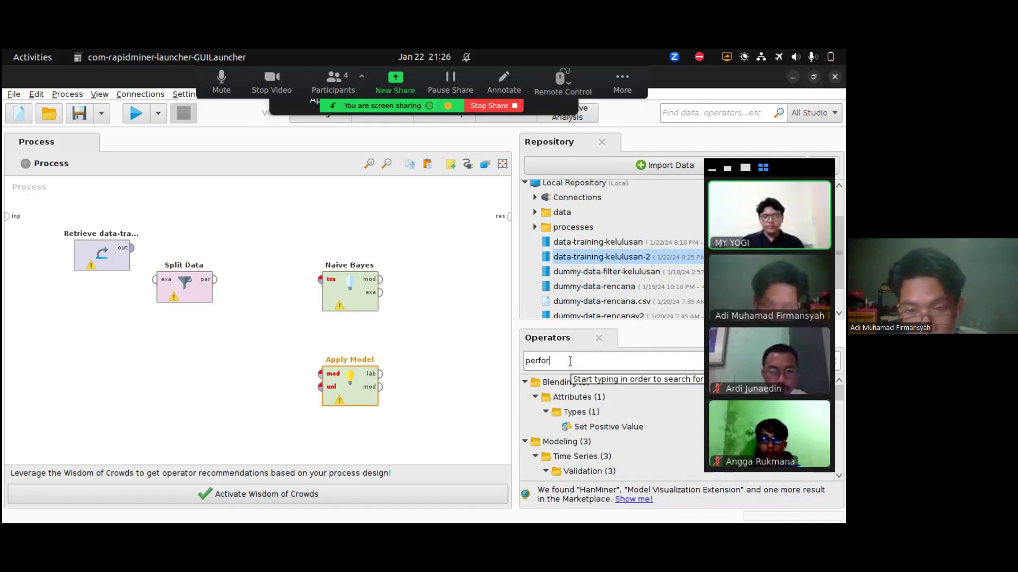
{"action": "scroll", "coordinate": [598, 407], "scroll_direction": "down", "scroll_amount": 5}
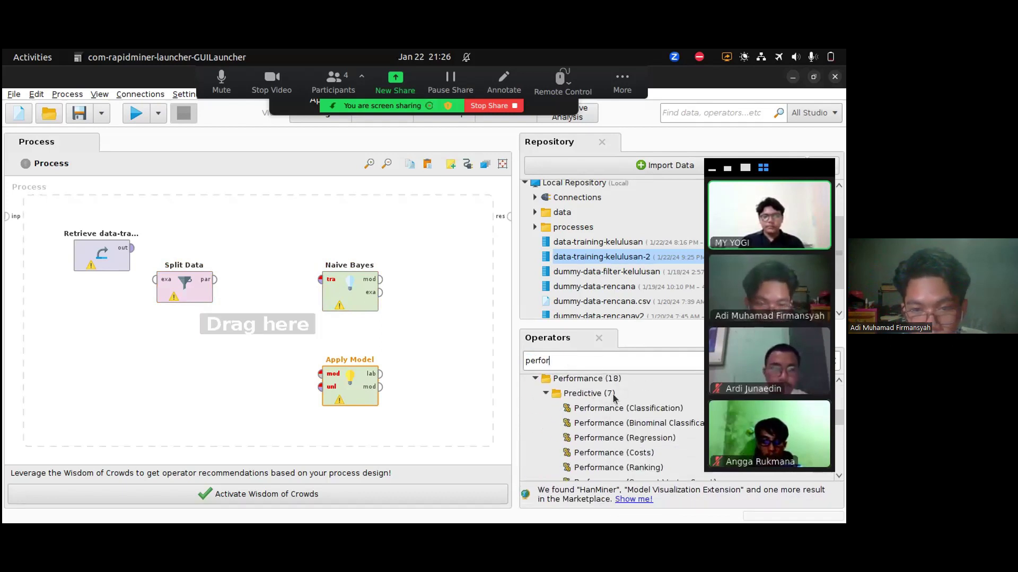
{"action": "left_click_drag", "start_coordinate": [608, 407], "coordinate": [572, 407]}
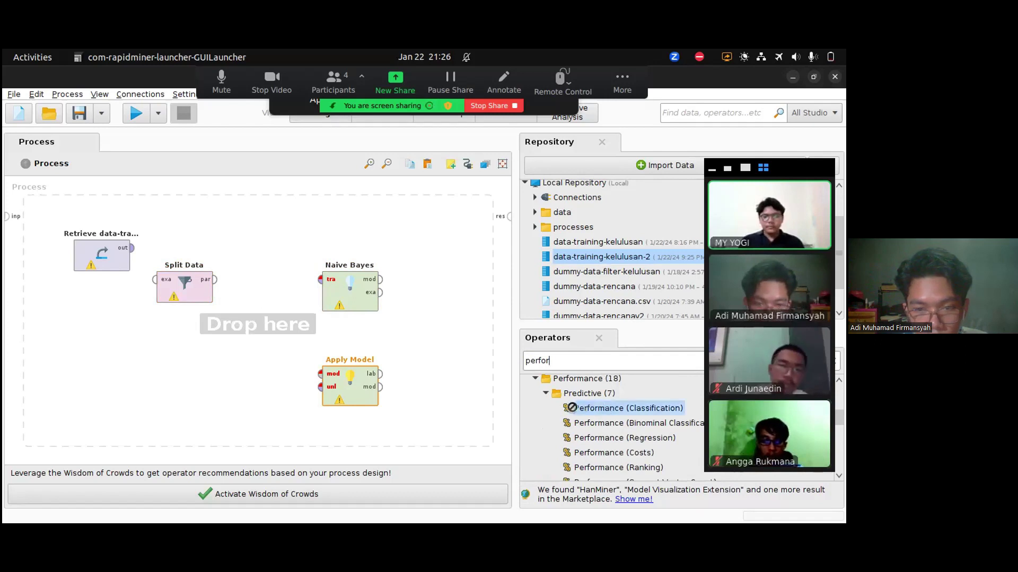
{"action": "left_click_drag", "start_coordinate": [424, 345], "coordinate": [395, 318]}
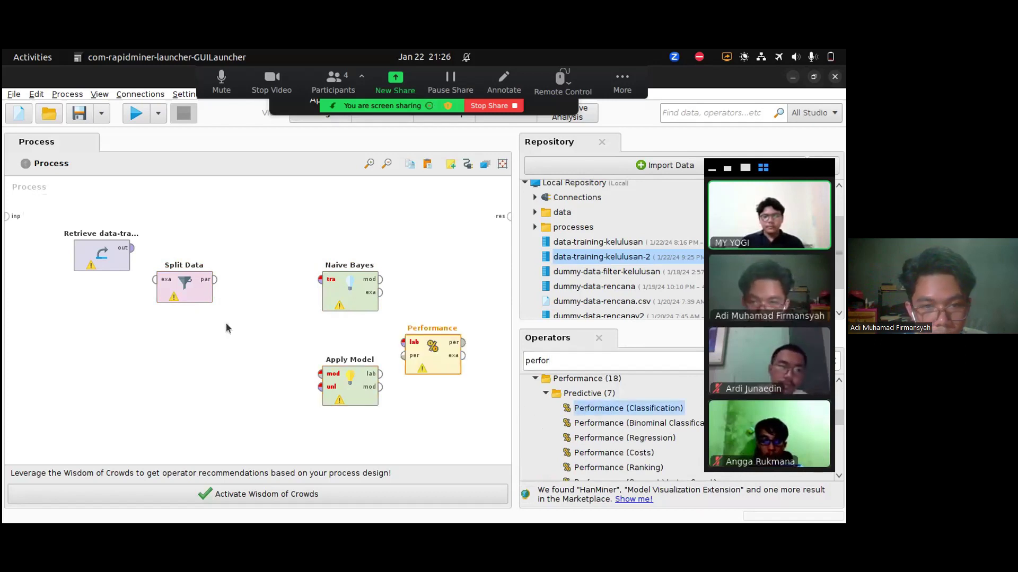
Step: Arrange Retrieve, Naive Bayes and Performance above Split Data and Apply Model, and connect the Retrieve output to the process result port
{"action": "left_click_drag", "start_coordinate": [184, 287], "coordinate": [185, 318]}
{"action": "left_click_drag", "start_coordinate": [336, 293], "coordinate": [212, 261]}
{"action": "left_click", "coordinate": [184, 333]}
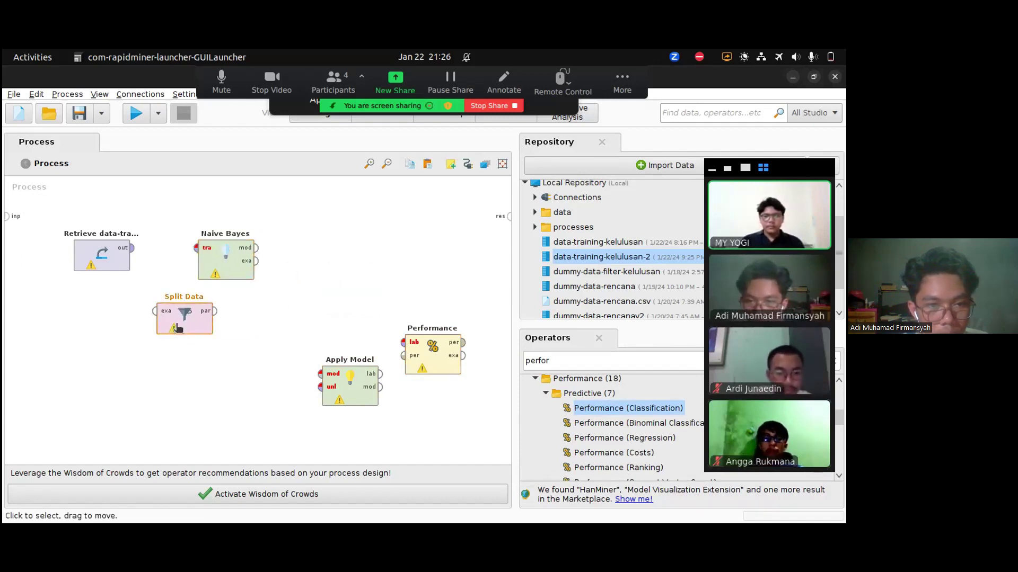
{"action": "left_click_drag", "start_coordinate": [184, 333], "coordinate": [174, 352]}
{"action": "left_click_drag", "start_coordinate": [355, 381], "coordinate": [313, 350]}
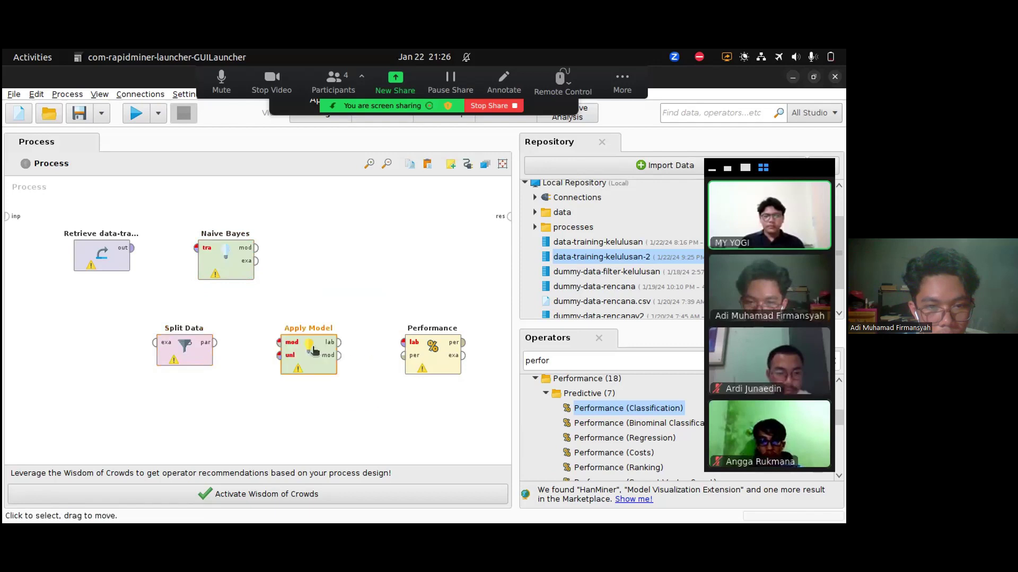
{"action": "left_click_drag", "start_coordinate": [417, 352], "coordinate": [335, 257]}
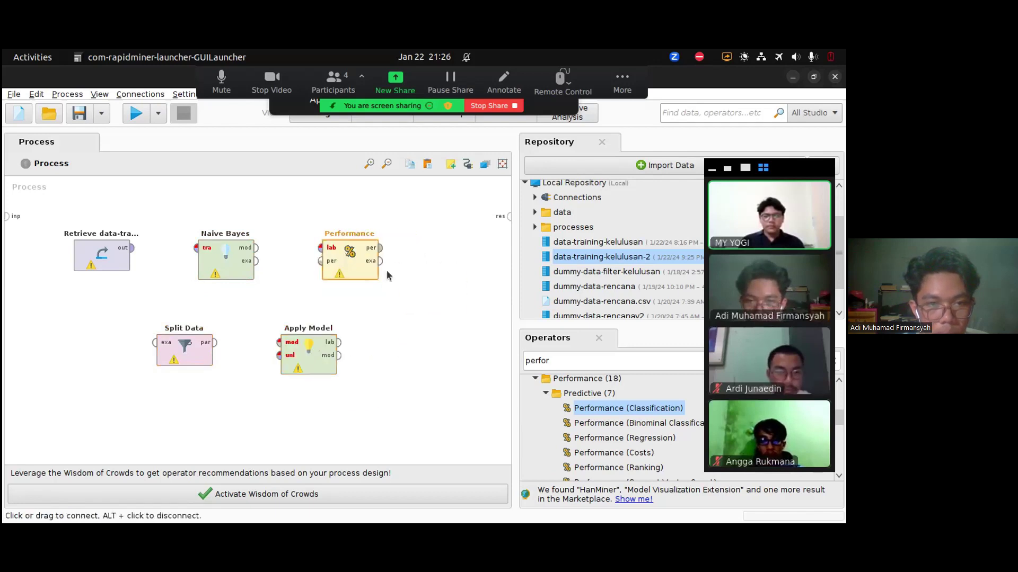
{"action": "left_click", "coordinate": [132, 247]}
{"action": "left_click", "coordinate": [509, 216]}
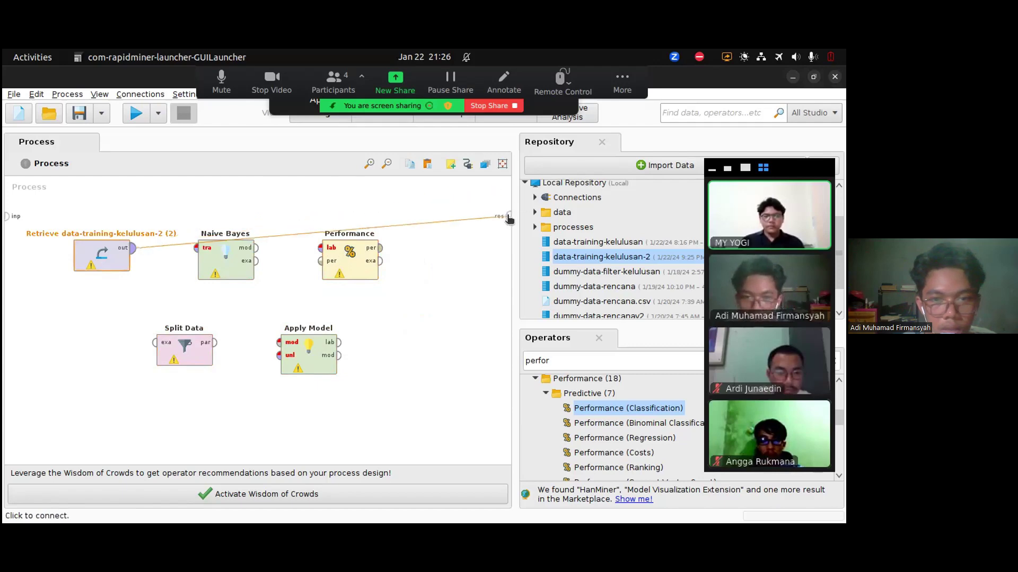
Step: Examine the later rows of the data-training-kelulusan-2 example set, comparing the subject and assessmen scores with the lulus/tidak labels
{"action": "left_click", "coordinate": [387, 119]}
{"action": "scroll", "coordinate": [161, 267], "scroll_direction": "down", "scroll_amount": 3}
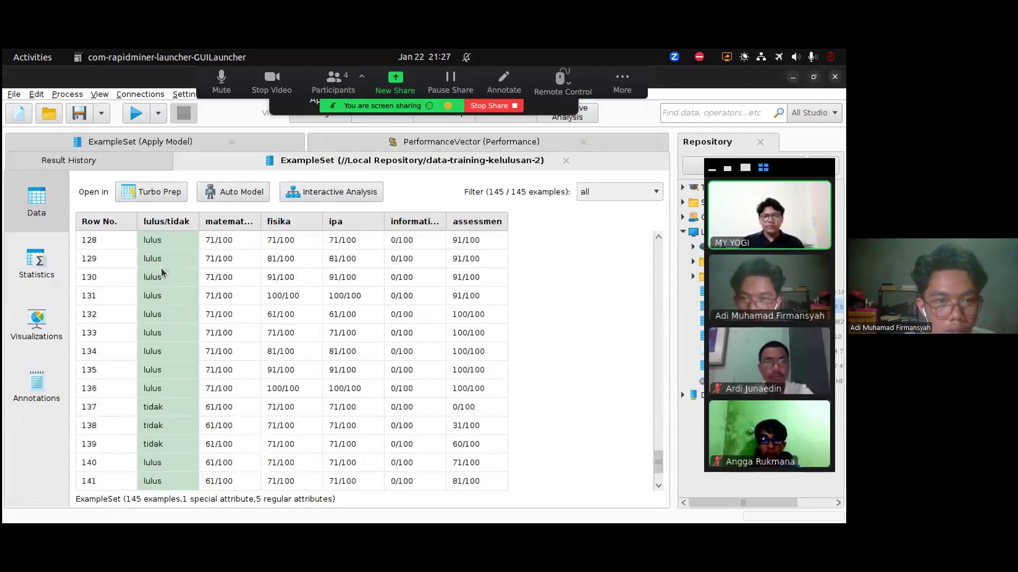
{"action": "scroll", "coordinate": [176, 271], "scroll_direction": "up", "scroll_amount": 6}
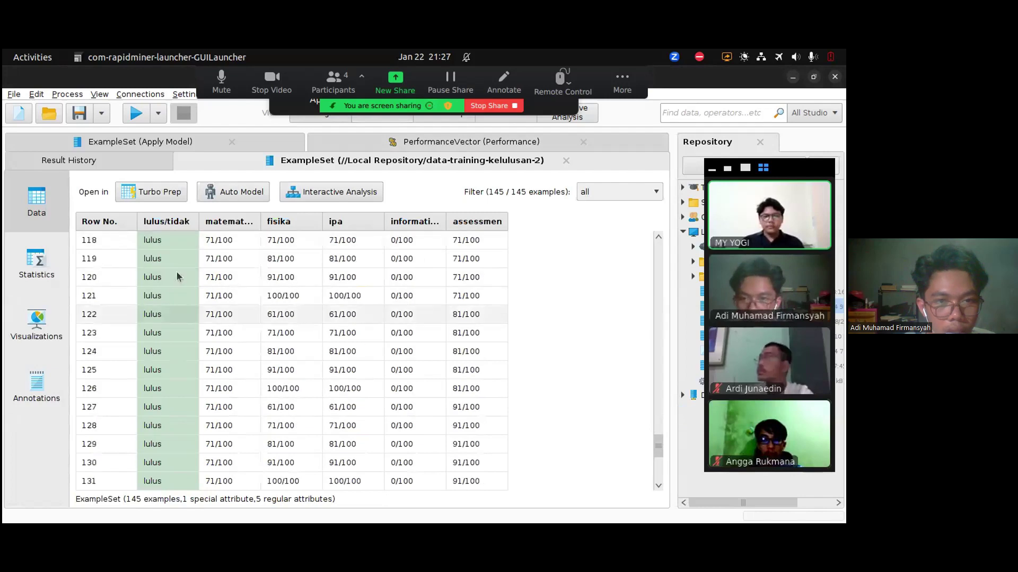
{"action": "left_click", "coordinate": [326, 118]}
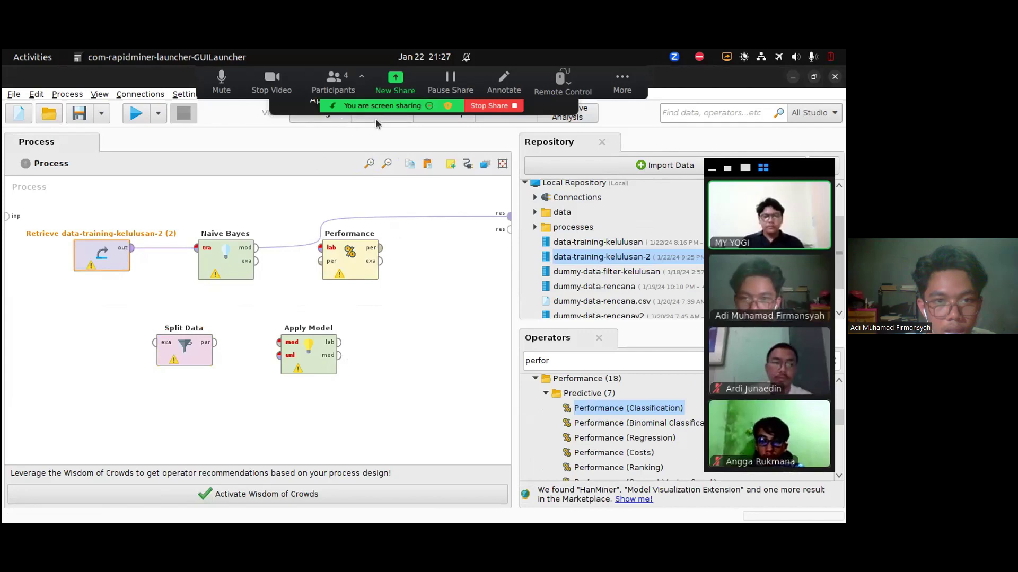
{"action": "key", "text": "F9"}
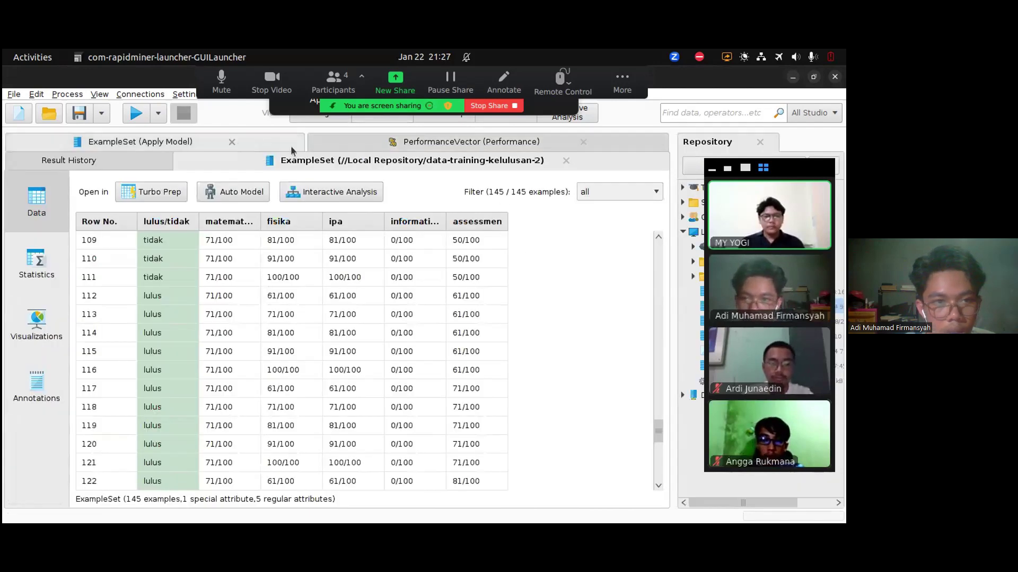
{"action": "left_click", "coordinate": [315, 118]}
{"action": "left_click", "coordinate": [365, 117]}
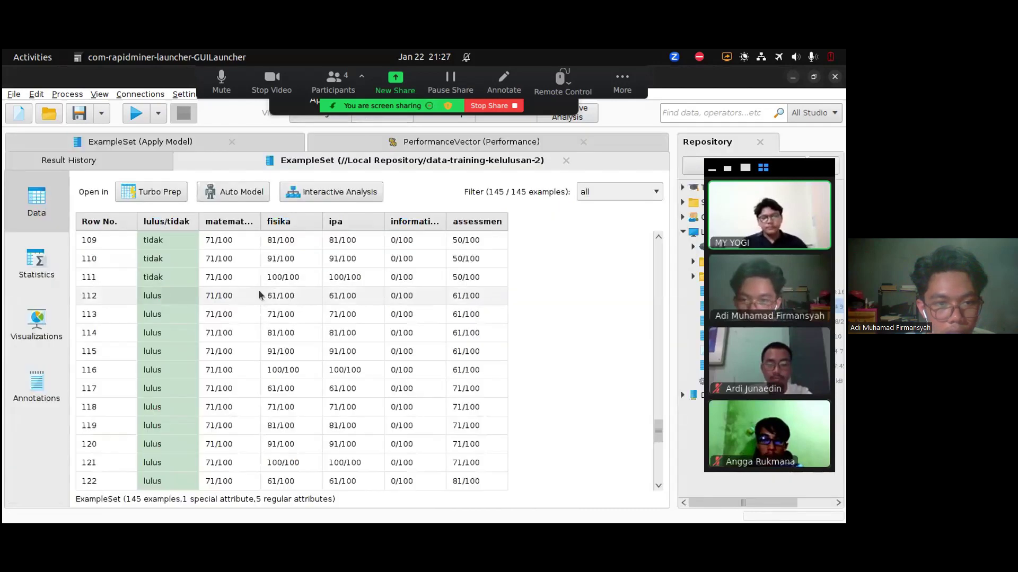
{"action": "scroll", "coordinate": [254, 318], "scroll_direction": "down", "scroll_amount": 8}
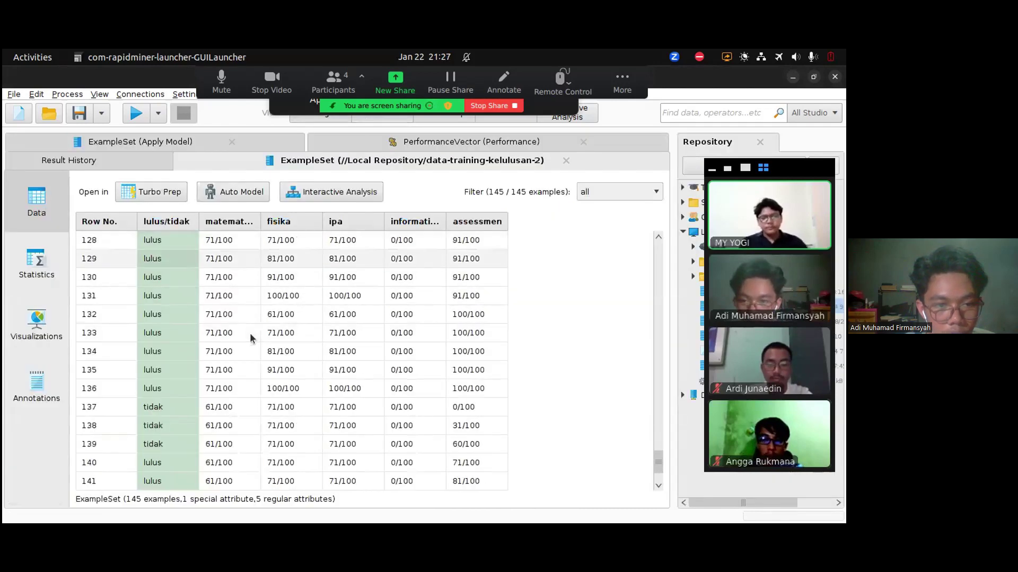
Step: Remove the connection from Retrieve to the process result port and connect the Retrieve output to the Split Data example set input
{"action": "left_click", "coordinate": [333, 126]}
{"action": "left_click_drag", "start_coordinate": [256, 248], "coordinate": [510, 218]}
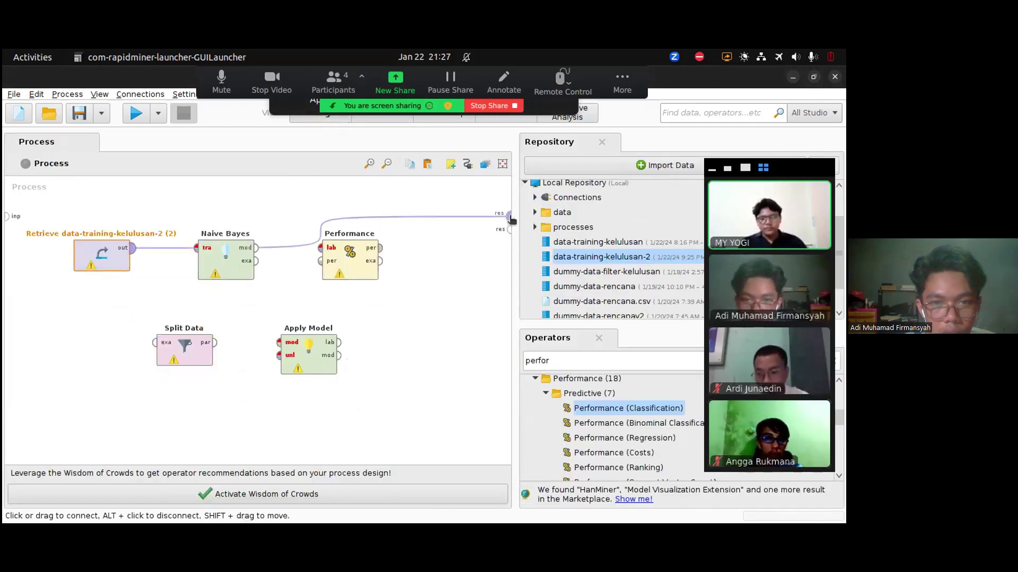
{"action": "left_click", "coordinate": [510, 219]}
{"action": "left_click", "coordinate": [429, 253]}
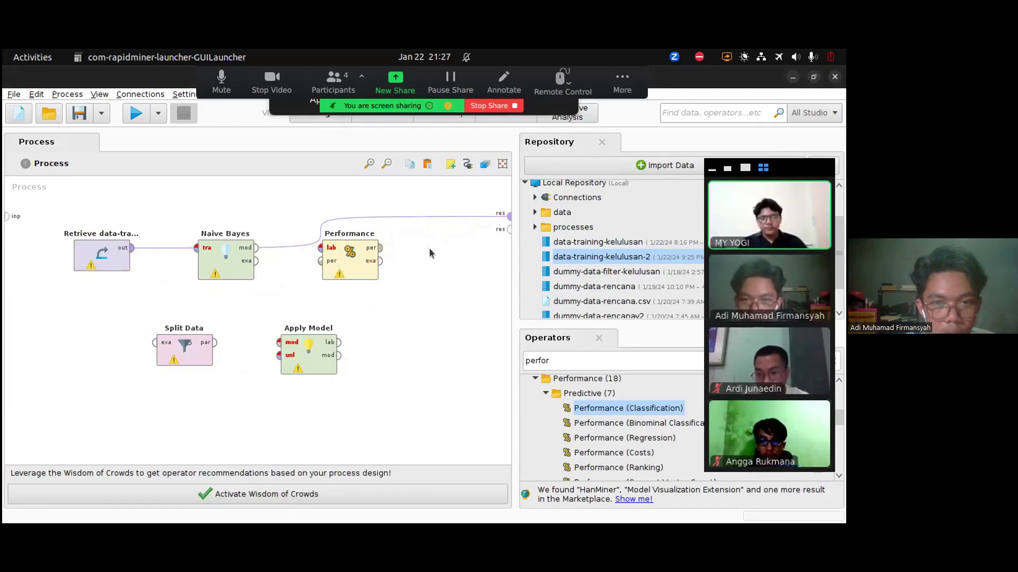
{"action": "left_click", "coordinate": [321, 230]}
{"action": "left_click", "coordinate": [165, 248]}
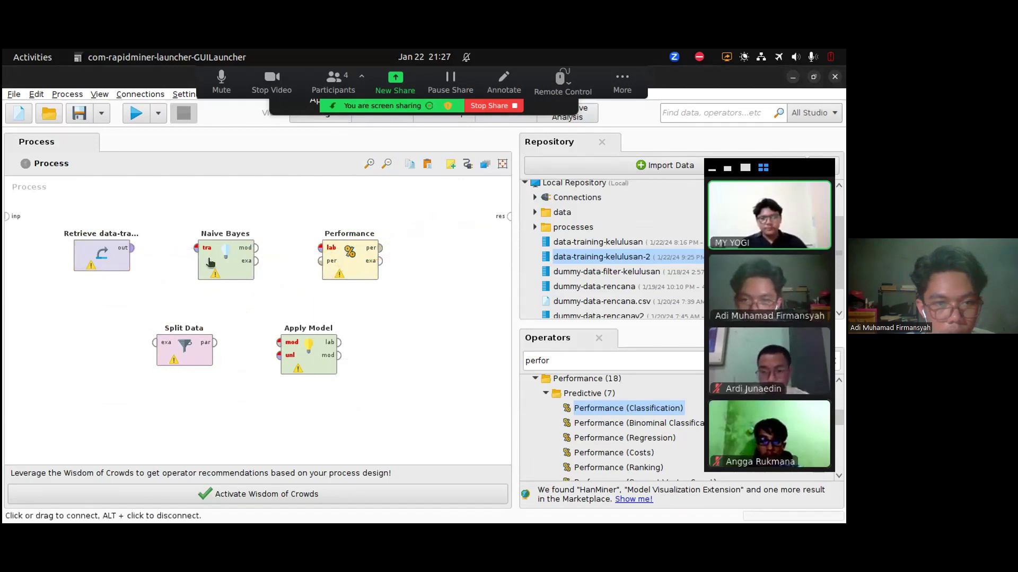
{"action": "left_click", "coordinate": [132, 247]}
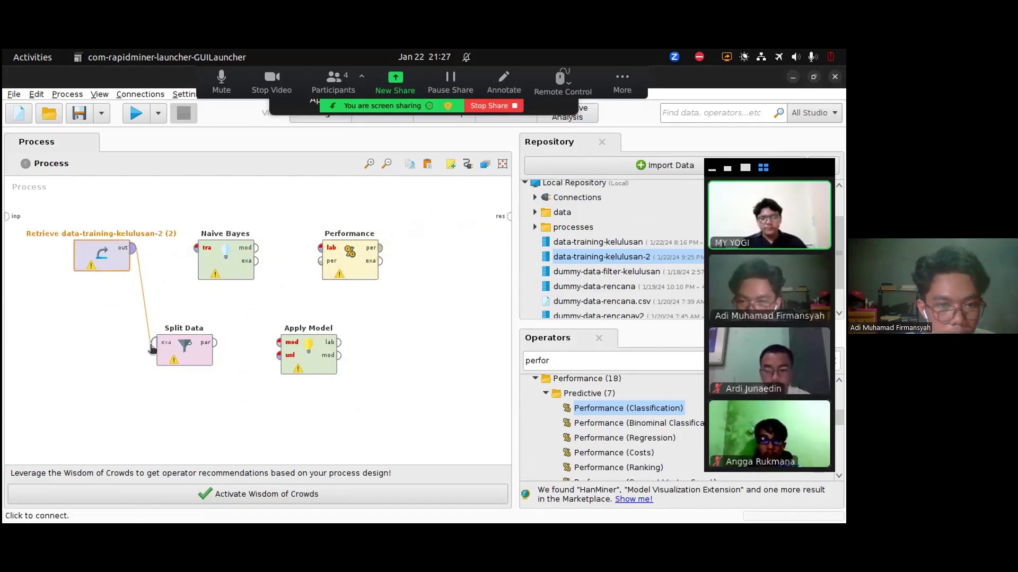
{"action": "left_click", "coordinate": [153, 344]}
Step: Define two Split Data partitions with ratios 0.8 and 0.2
{"action": "left_click", "coordinate": [185, 348]}
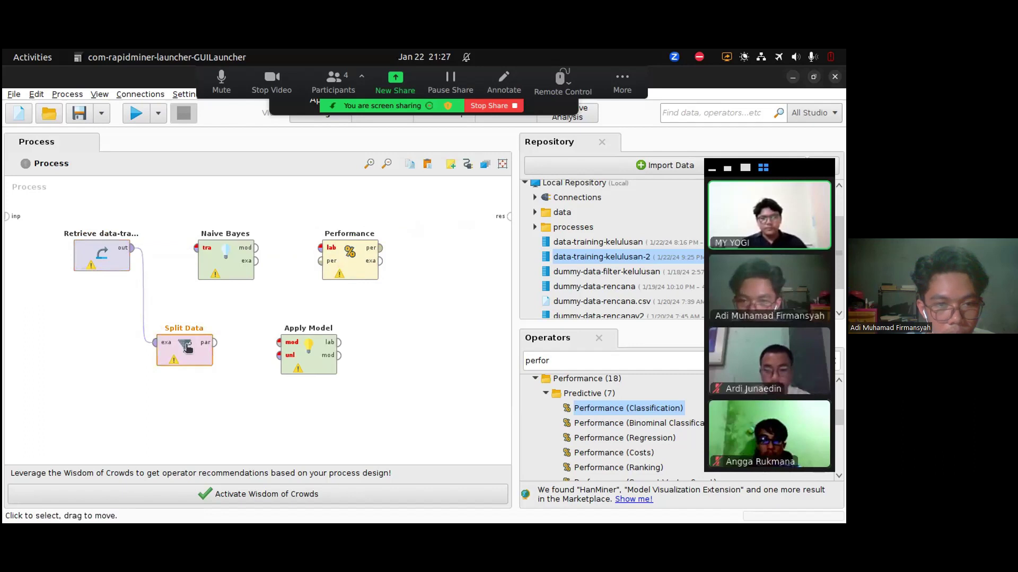
{"action": "double_click", "coordinate": [186, 347]}
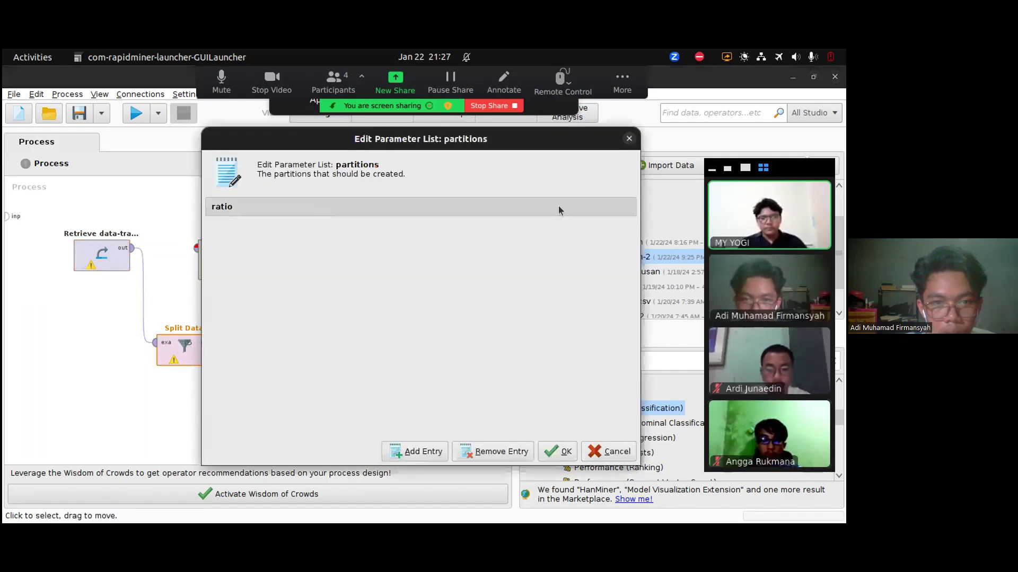
{"action": "left_click", "coordinate": [416, 452]}
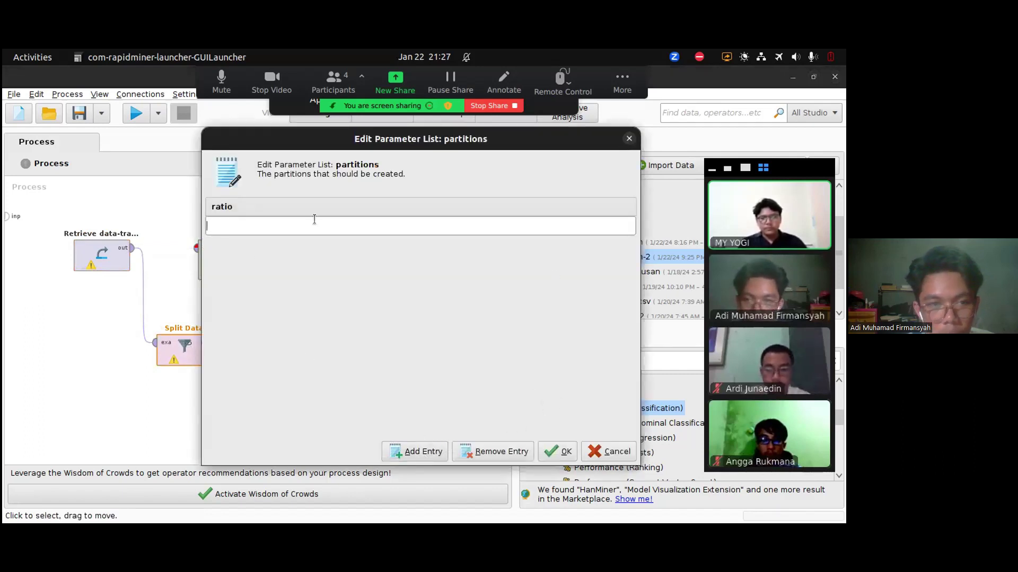
{"action": "type", "text": "0"}
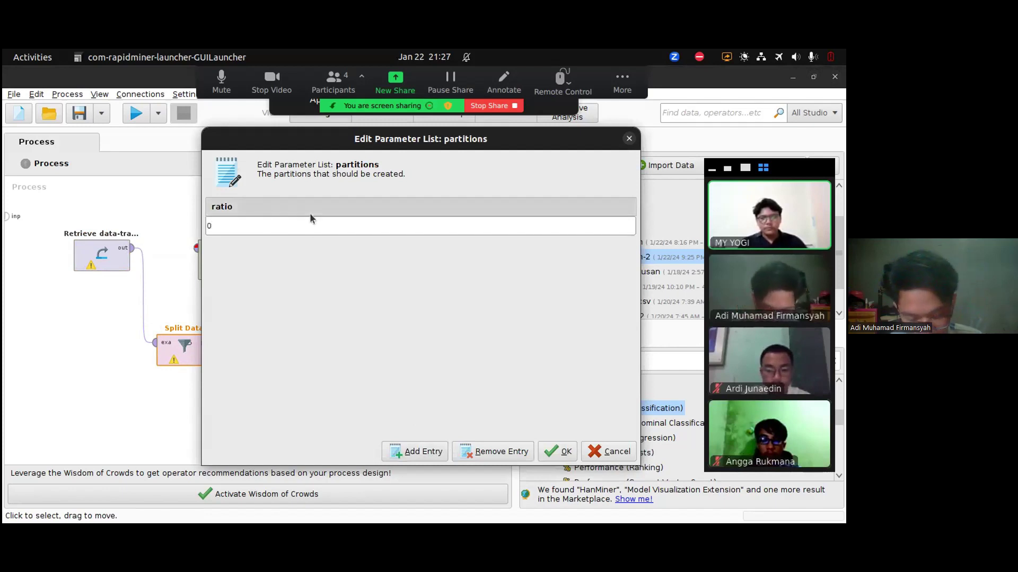
{"action": "type", "text": ".8"}
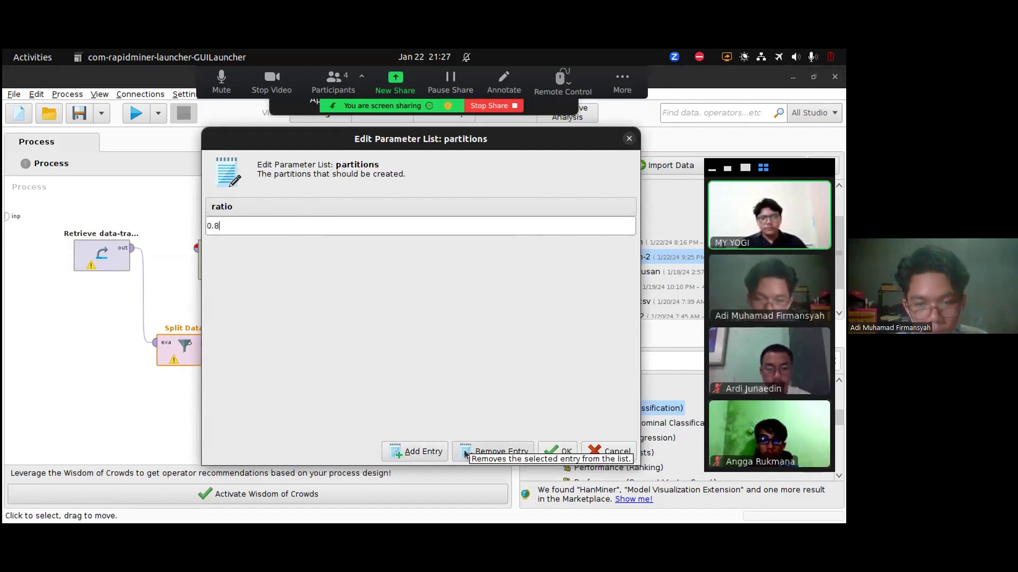
{"action": "left_click", "coordinate": [419, 452]}
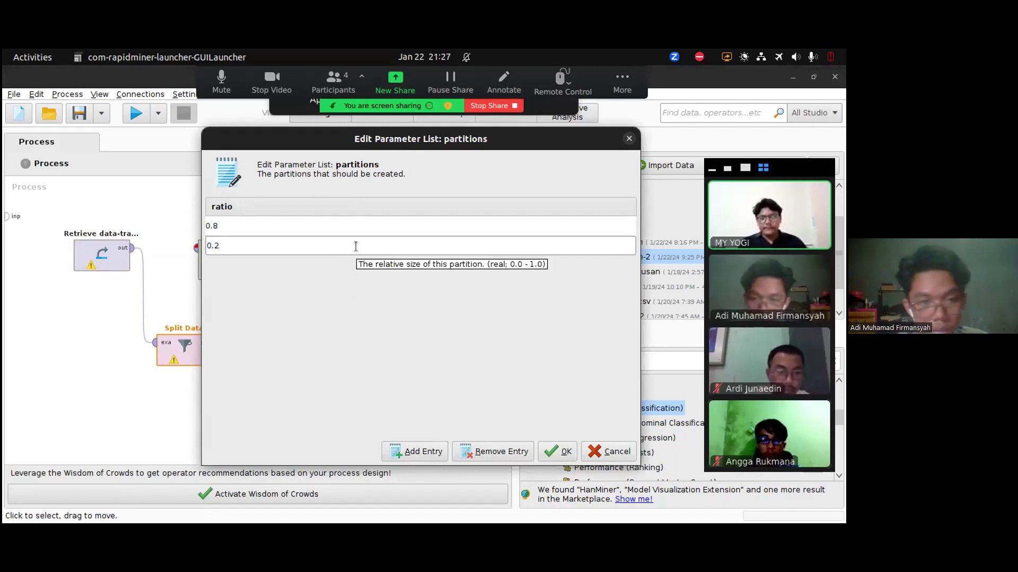
{"action": "type", "text": "0.2"}
{"action": "double_click", "coordinate": [233, 227]}
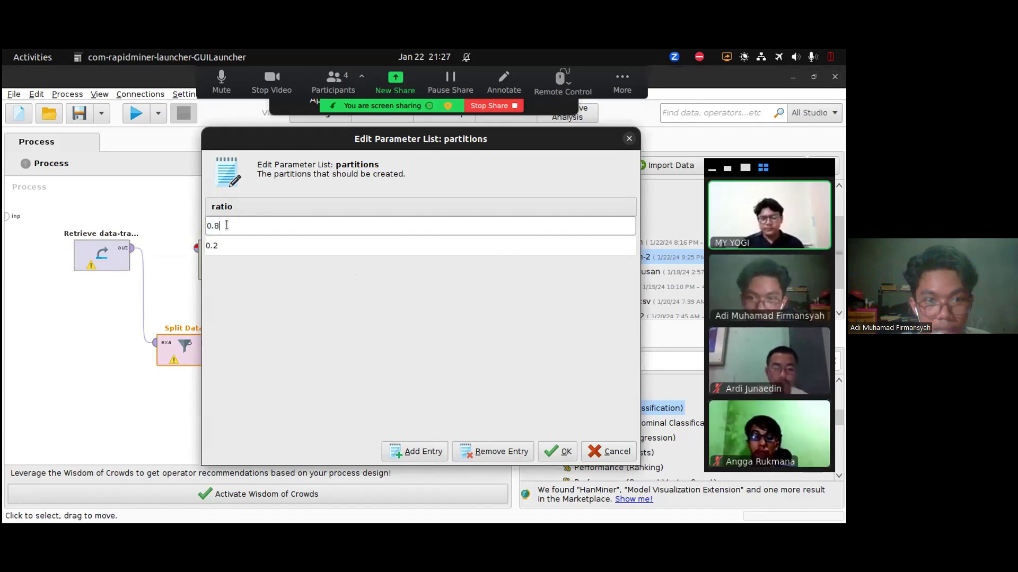
{"action": "left_click", "coordinate": [222, 226]}
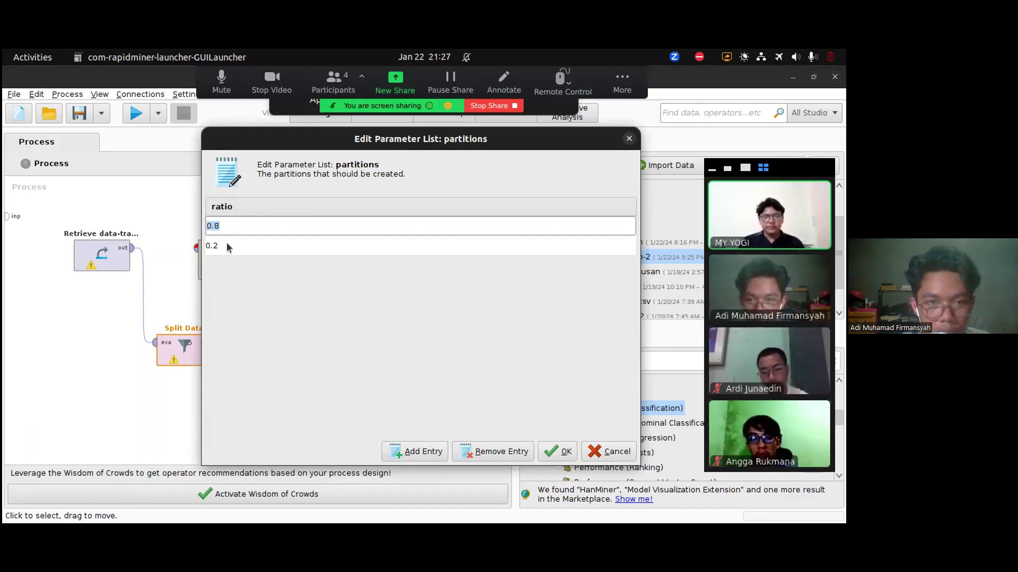
{"action": "double_click", "coordinate": [228, 247]}
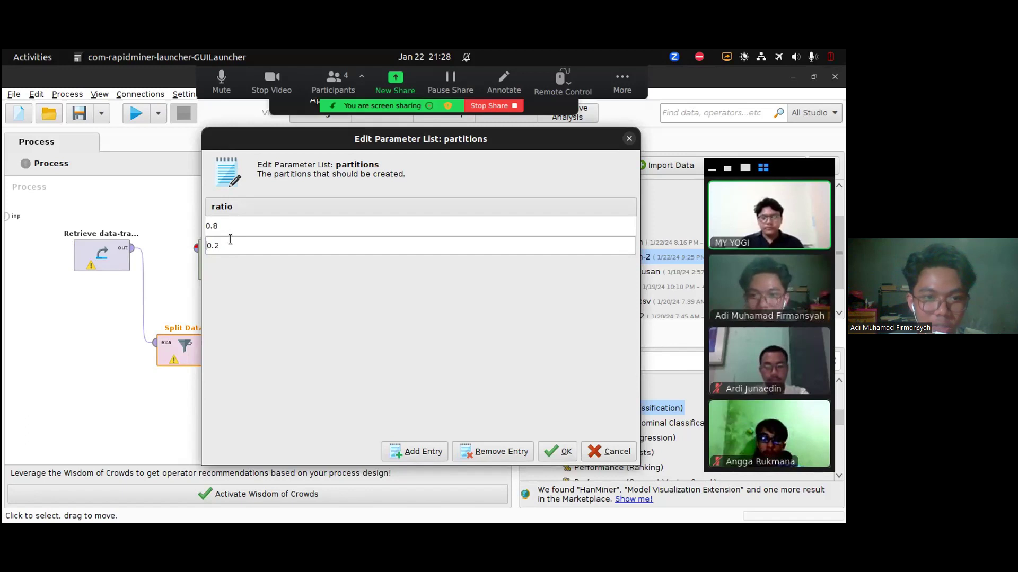
{"action": "left_click", "coordinate": [556, 451]}
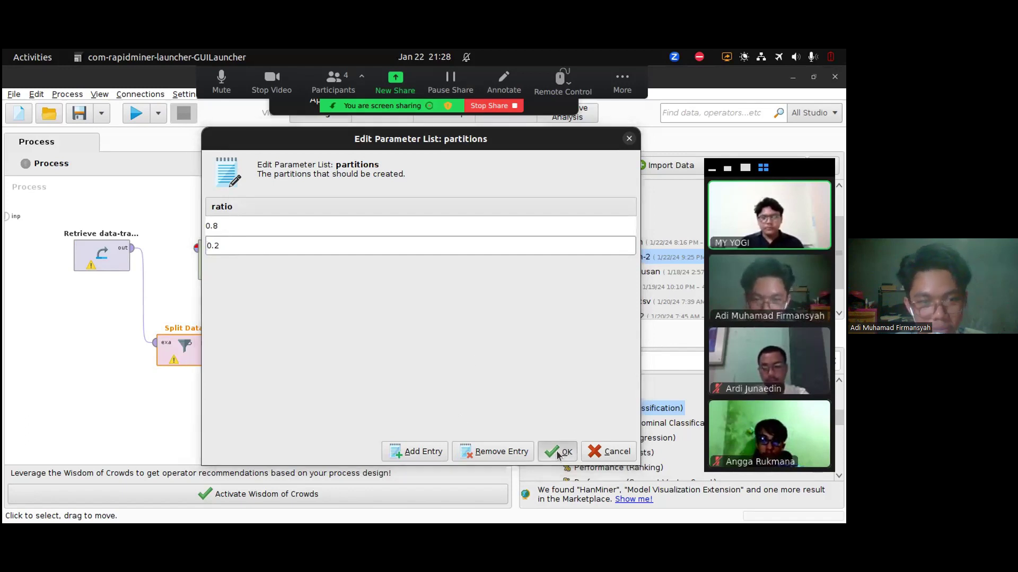
Step: Connect the first Split Data partition to the Naive Bayes training input and place Naive Bayes higher up, between Split Data and Performance
{"action": "left_click_drag", "start_coordinate": [199, 355], "coordinate": [245, 243]}
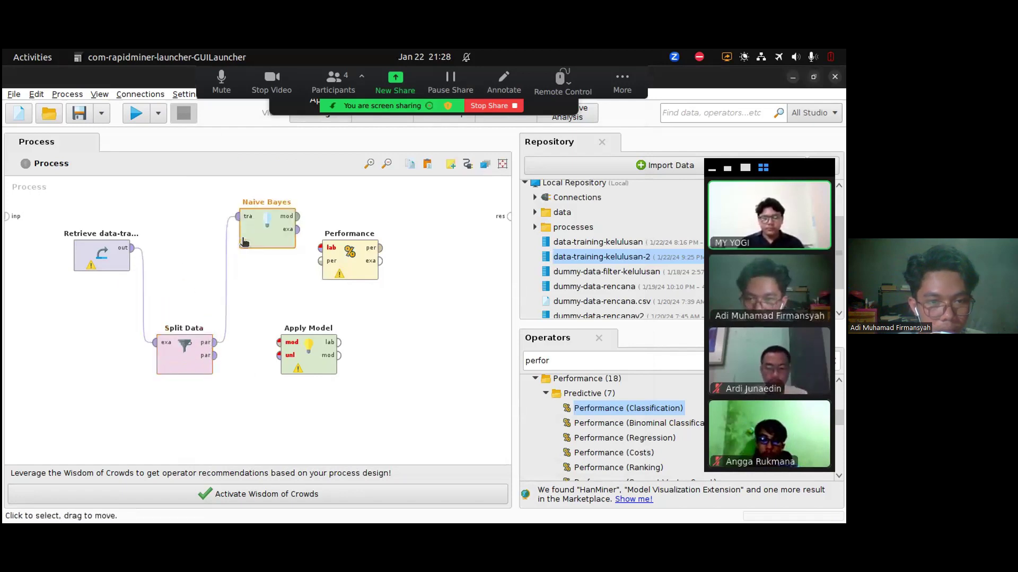
{"action": "left_click", "coordinate": [215, 355]}
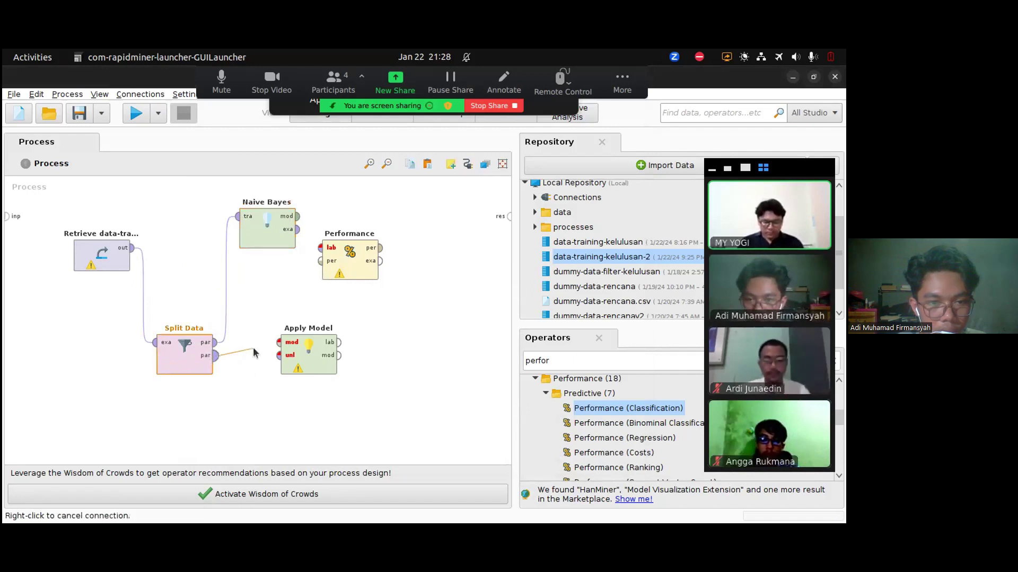
{"action": "right_click", "coordinate": [246, 318]}
{"action": "left_click", "coordinate": [259, 235]}
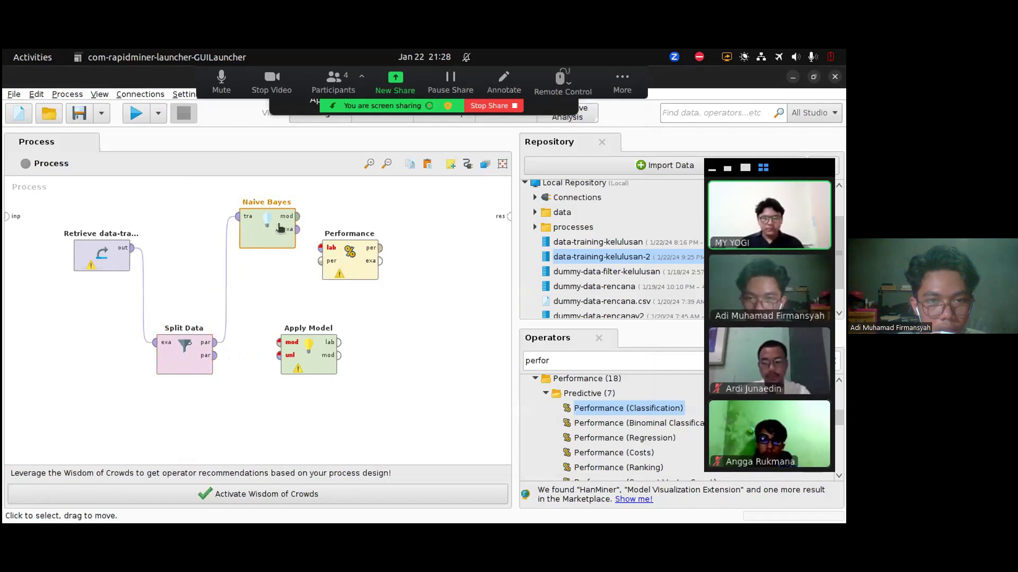
Step: Connect the Naive Bayes model output to Apply Model's model input and the second Split Data partition to its unlabelled input
{"action": "left_click", "coordinate": [297, 216]}
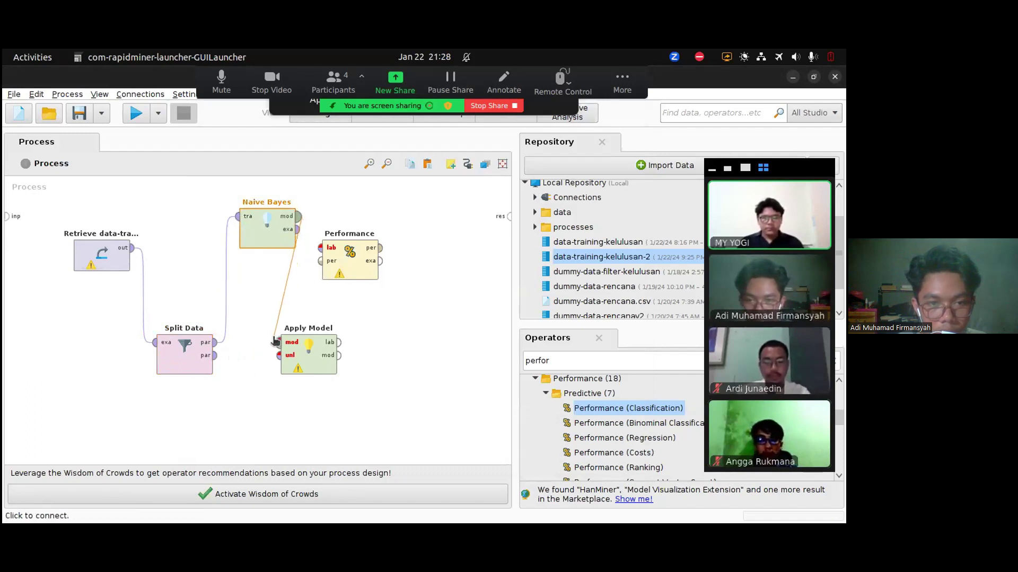
{"action": "left_click", "coordinate": [275, 341]}
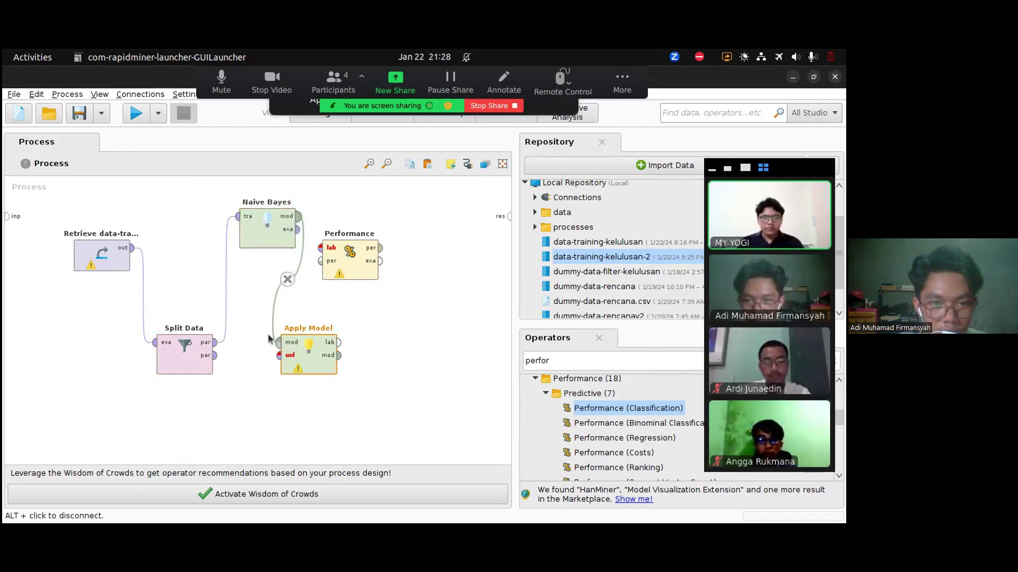
{"action": "left_click", "coordinate": [215, 356]}
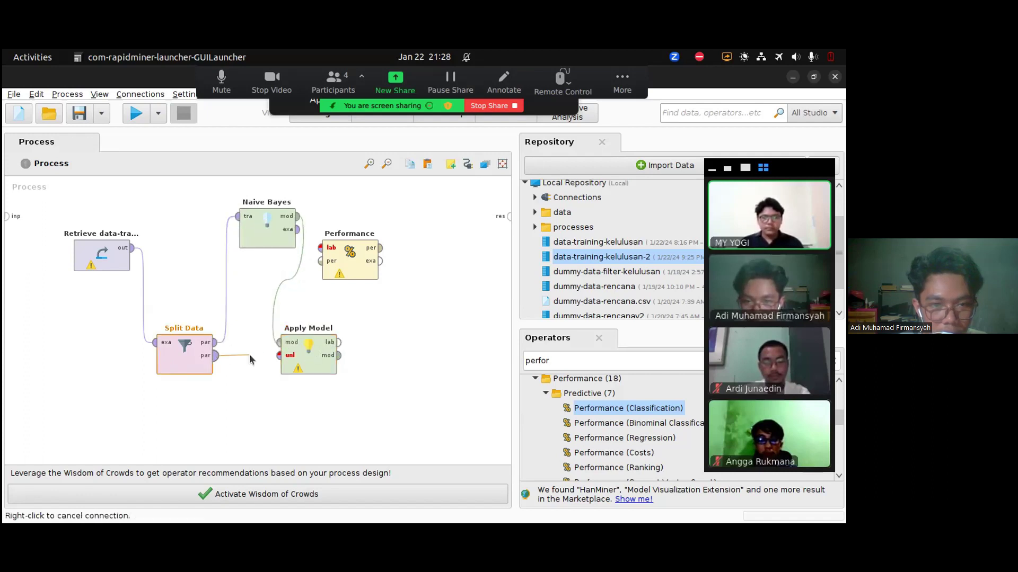
{"action": "left_click", "coordinate": [280, 355]}
{"action": "left_click", "coordinate": [305, 364]}
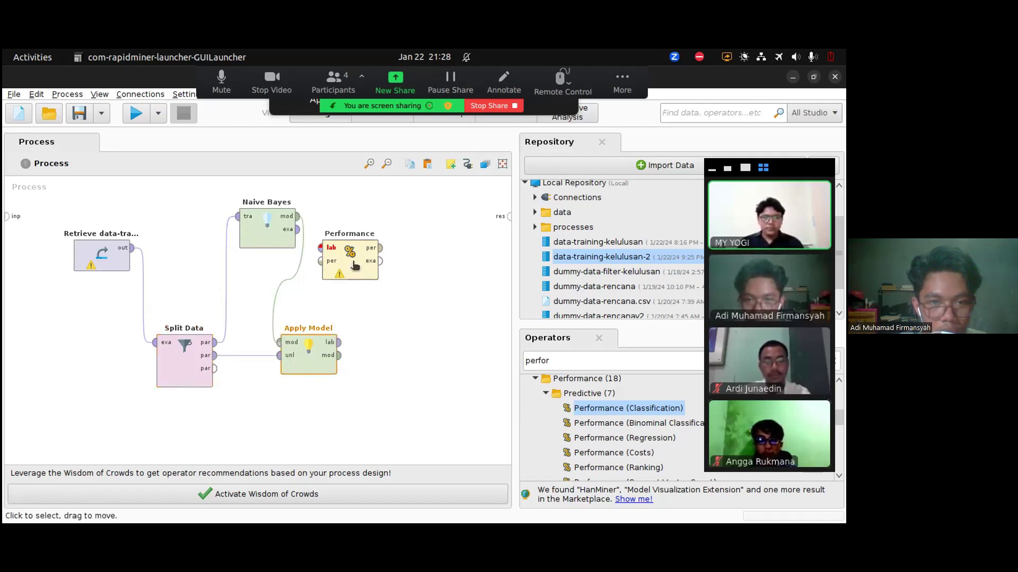
Step: Move Performance further from Naive Bayes and connect it between Apply Model's labelled output and the process result port
{"action": "left_click_drag", "start_coordinate": [352, 263], "coordinate": [394, 263]}
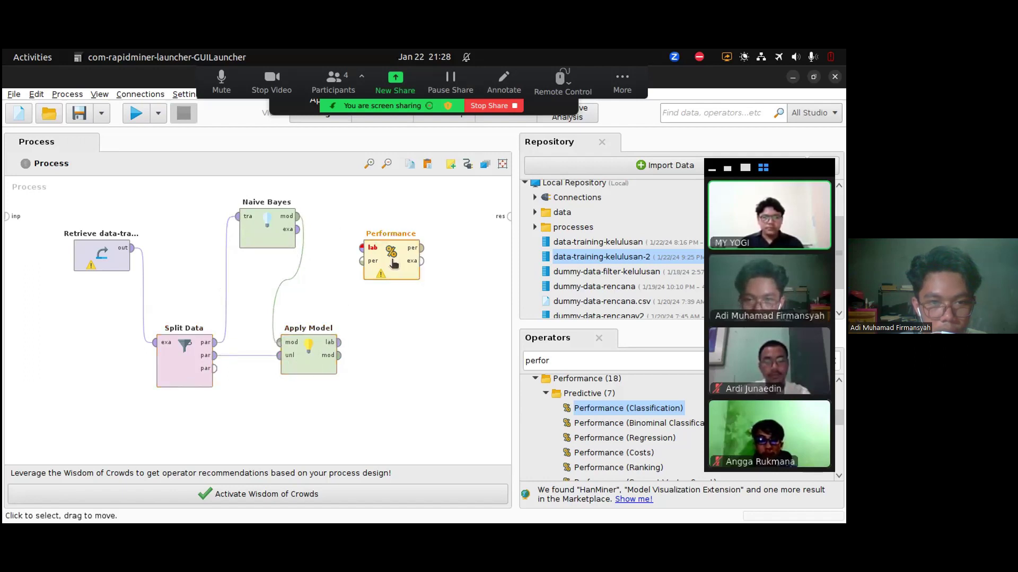
{"action": "left_click", "coordinate": [339, 346]}
{"action": "left_click", "coordinate": [362, 248]}
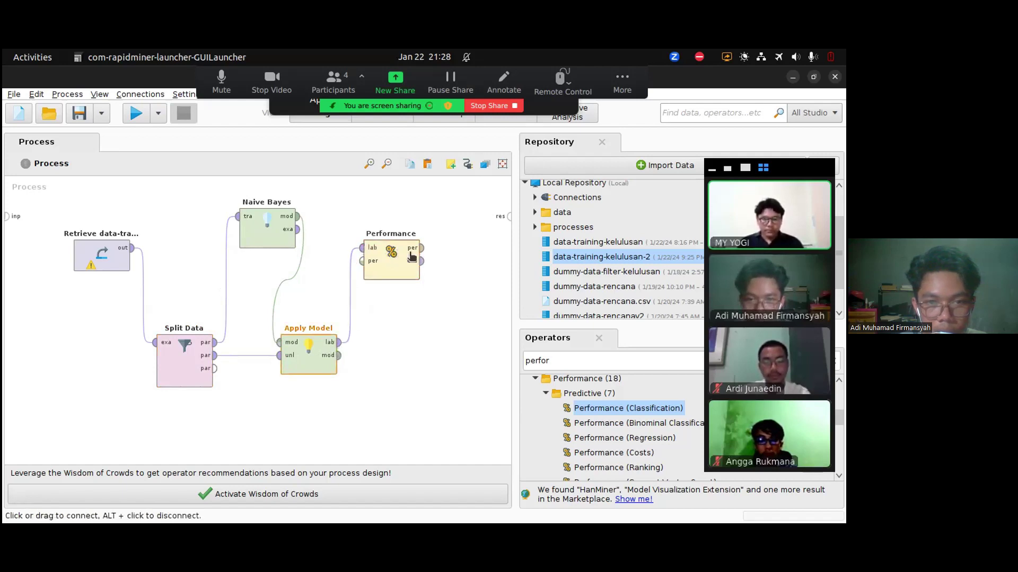
{"action": "left_click", "coordinate": [420, 248]}
{"action": "left_click", "coordinate": [498, 219]}
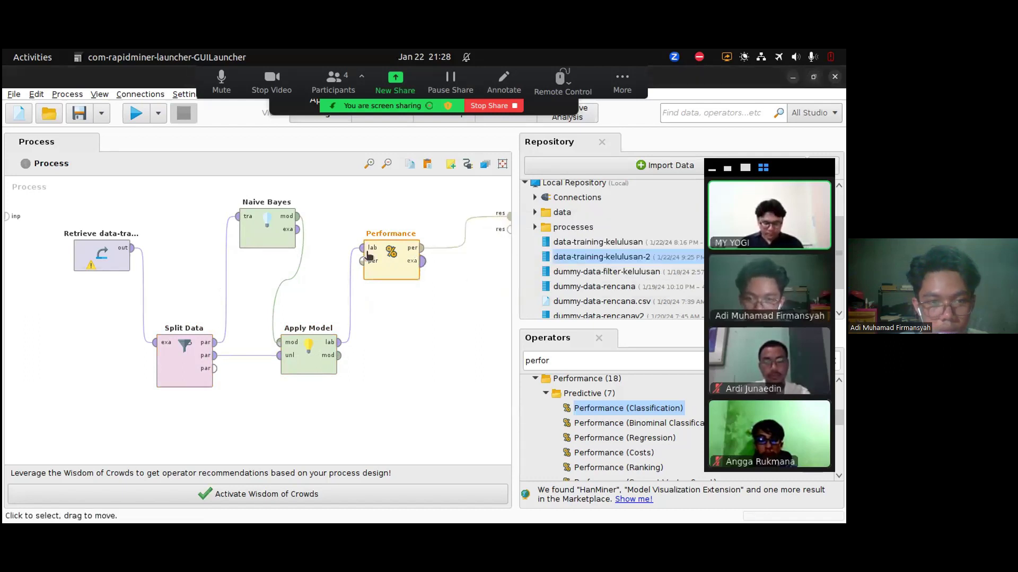
Step: Run the process and review the accuracy and confusion matrix against the process design
{"action": "left_click", "coordinate": [261, 231]}
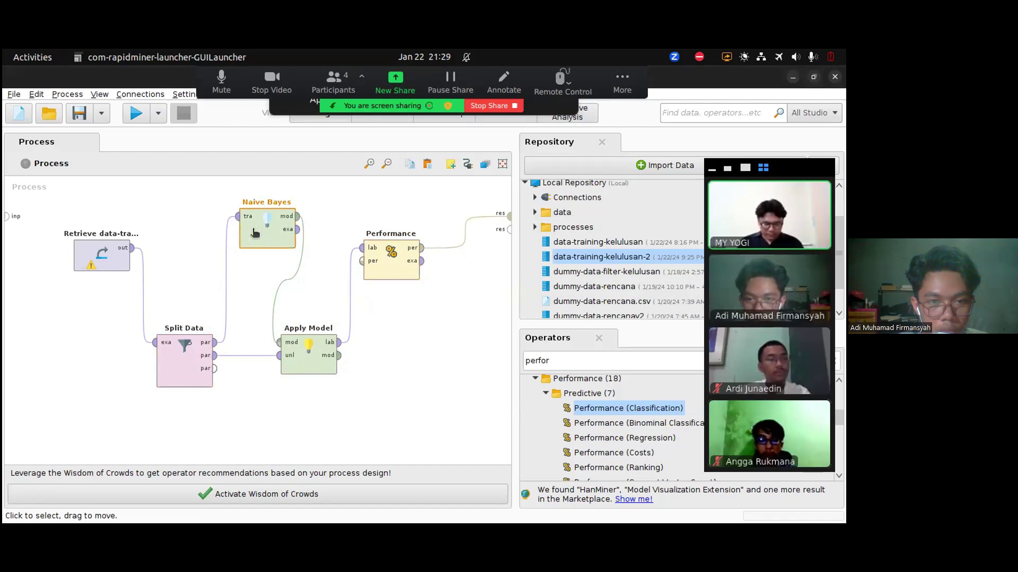
{"action": "left_click", "coordinate": [138, 118]}
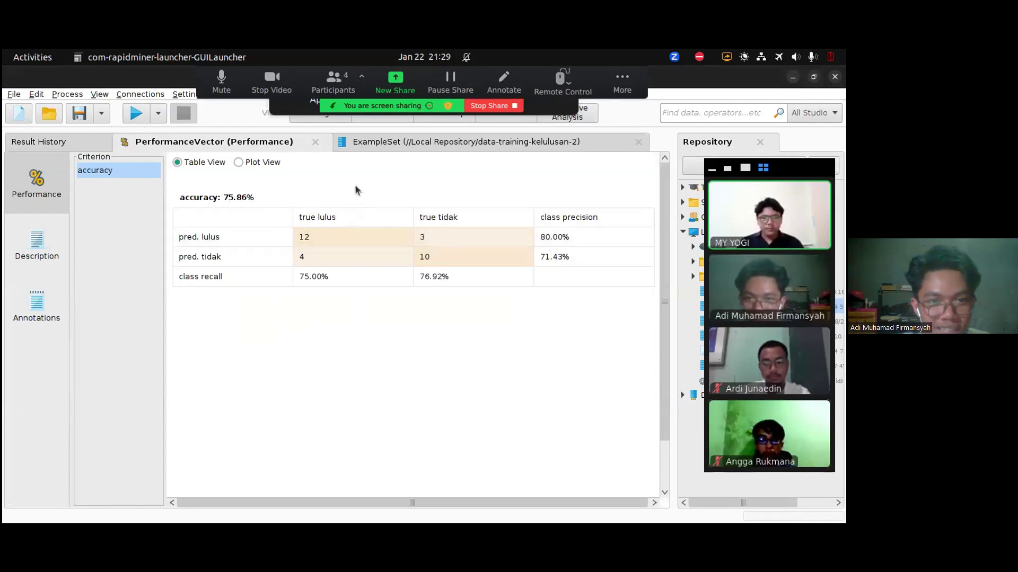
{"action": "double_click", "coordinate": [227, 198]}
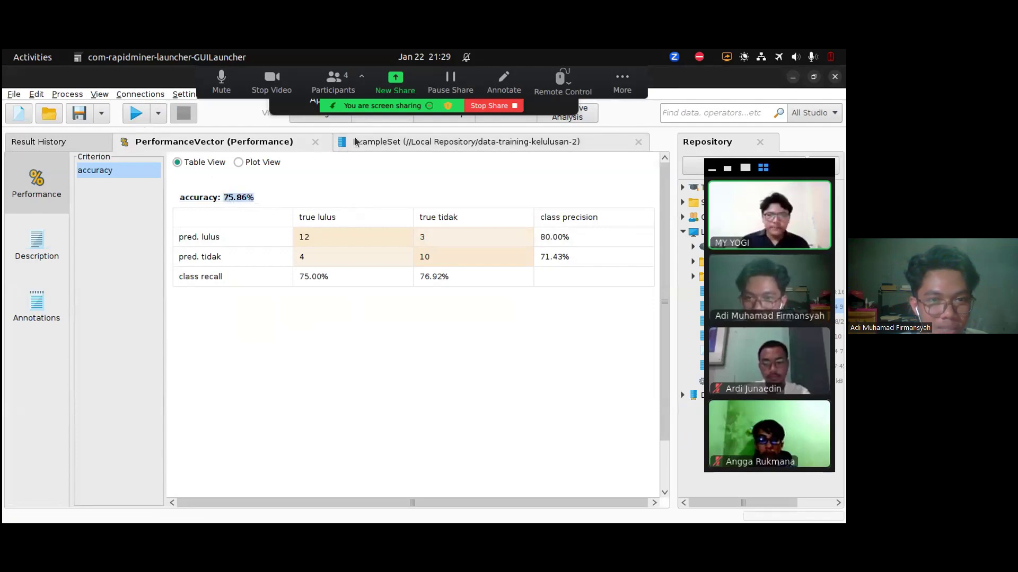
{"action": "left_click", "coordinate": [326, 119]}
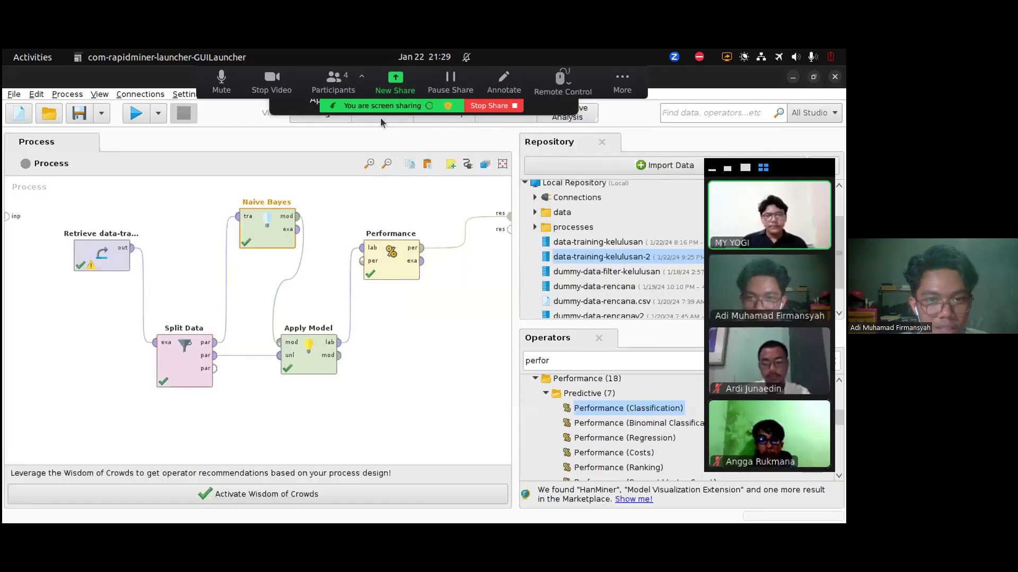
{"action": "left_click", "coordinate": [380, 117]}
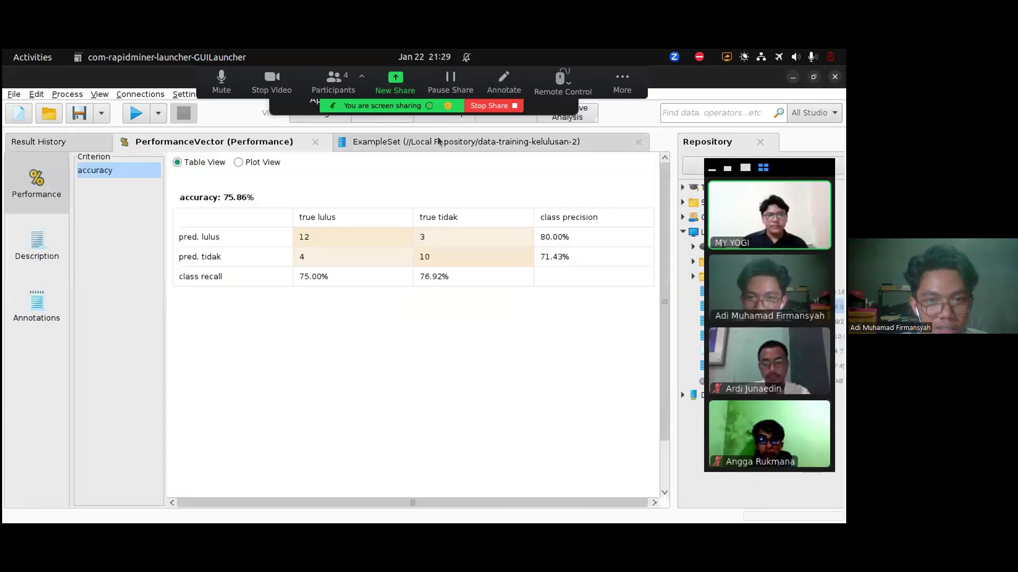
{"action": "left_click", "coordinate": [318, 125]}
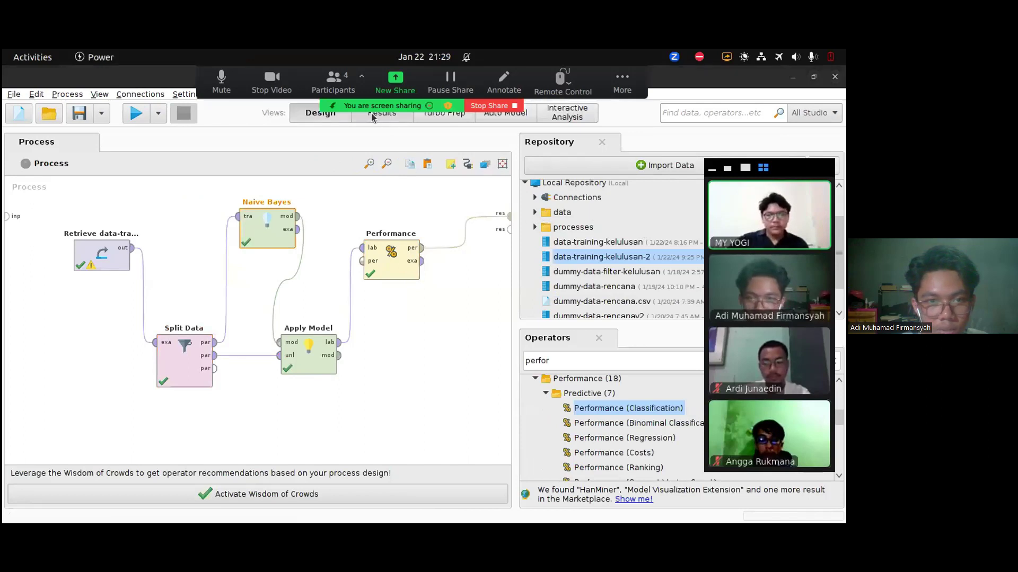
{"action": "left_click", "coordinate": [374, 116]}
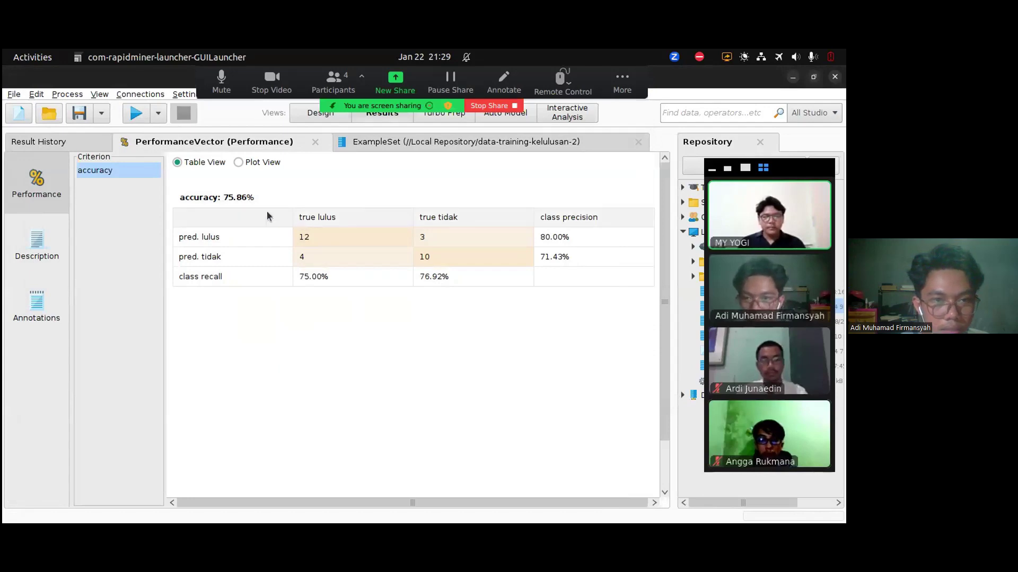
Step: Return to the process design, inspect the first Split Data partition's metadata and show its example set result
{"action": "left_click", "coordinate": [317, 114]}
{"action": "mouse_move", "coordinate": [214, 347]}
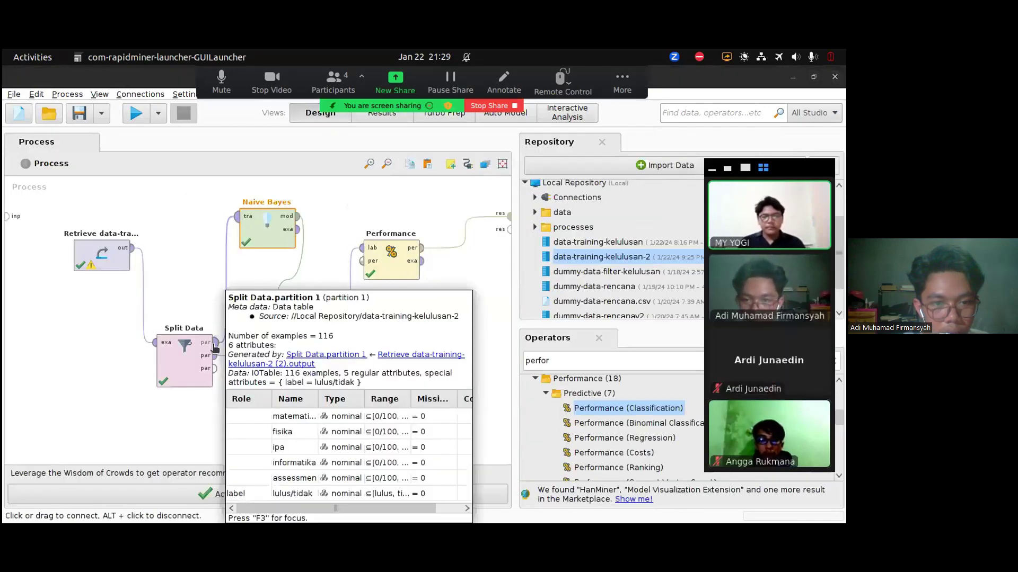
{"action": "scroll", "coordinate": [311, 457], "scroll_direction": "left", "scroll_amount": 2}
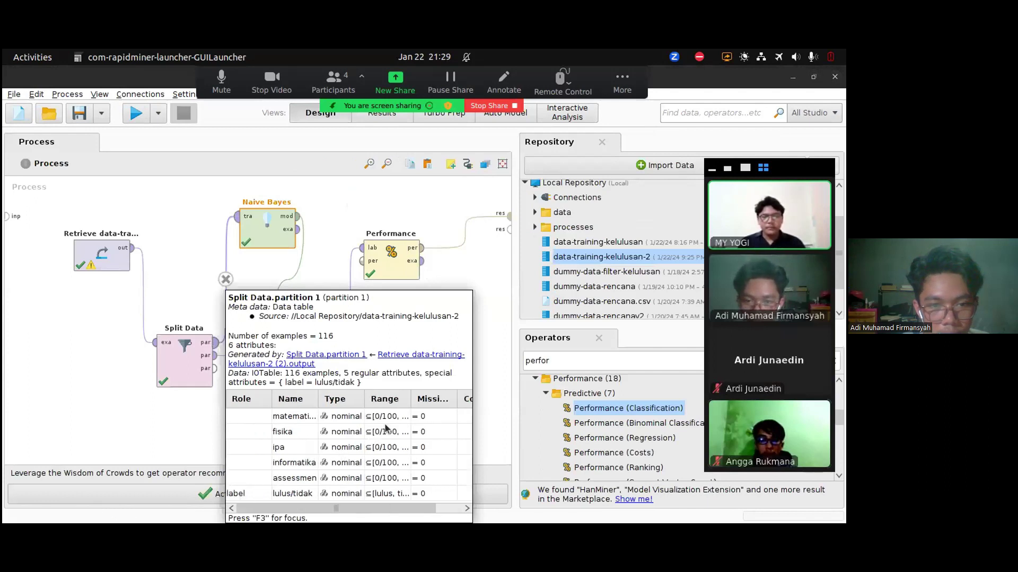
{"action": "right_click", "coordinate": [205, 344]}
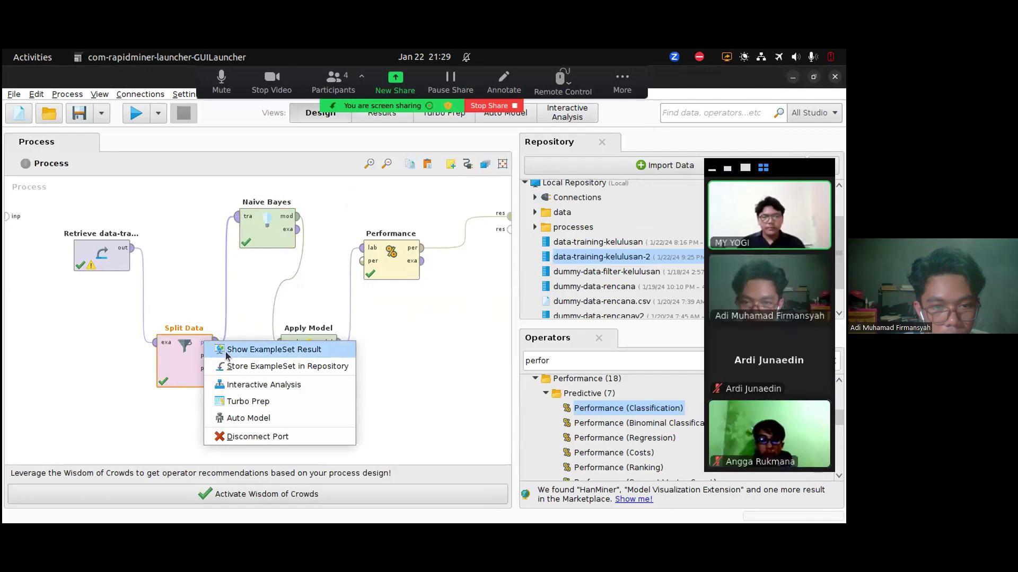
{"action": "left_click", "coordinate": [225, 351]}
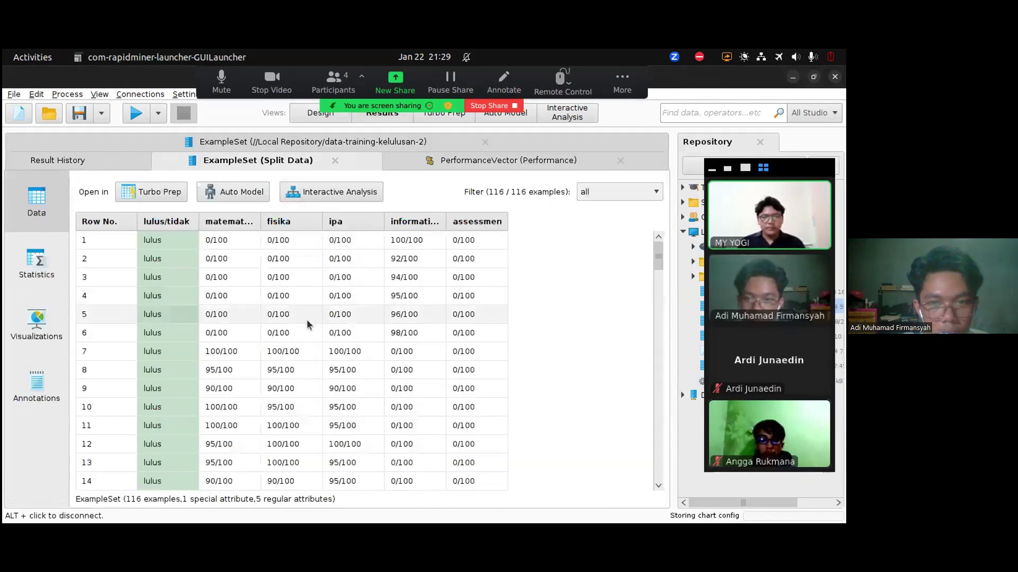
Step: Examine the Split Data example set through its last row and check the Split Data partition outputs in the process design
{"action": "scroll", "coordinate": [530, 297], "scroll_direction": "down", "scroll_amount": 4}
{"action": "left_click_drag", "start_coordinate": [660, 279], "coordinate": [657, 479]}
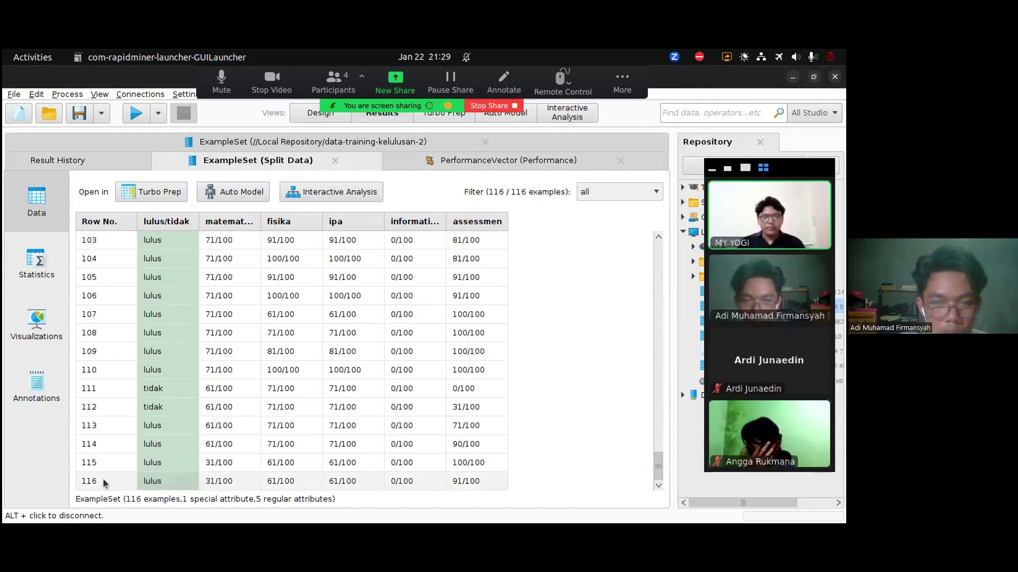
{"action": "scroll", "coordinate": [121, 454], "scroll_direction": "up", "scroll_amount": 6}
{"action": "scroll", "coordinate": [174, 392], "scroll_direction": "up", "scroll_amount": 5}
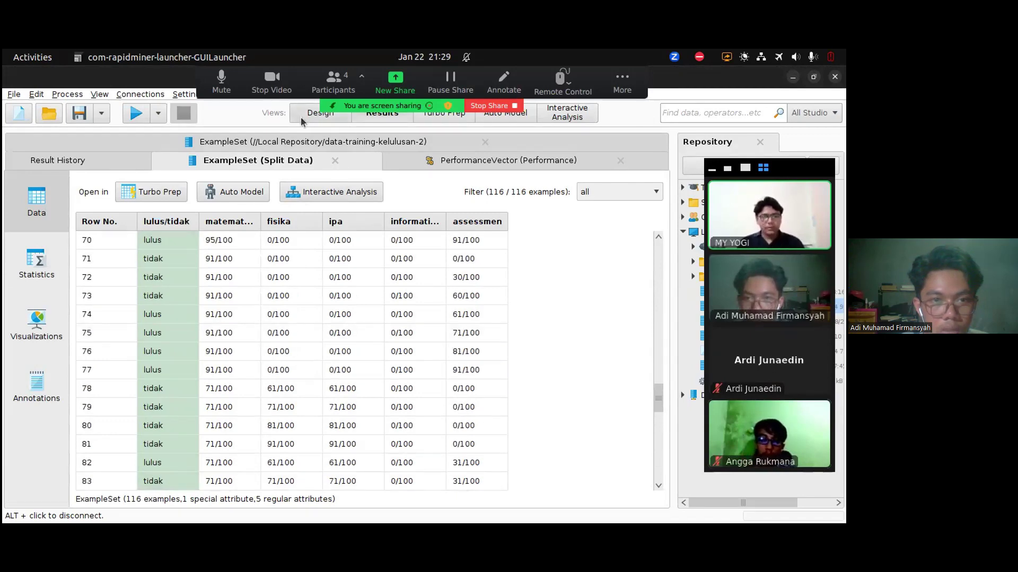
{"action": "left_click", "coordinate": [320, 112]}
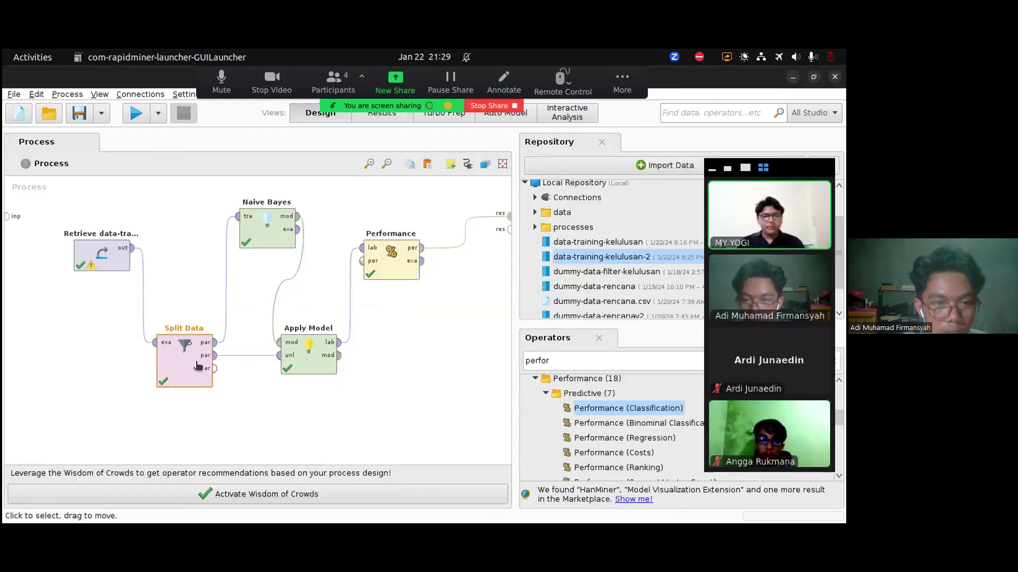
{"action": "mouse_move", "coordinate": [216, 362]}
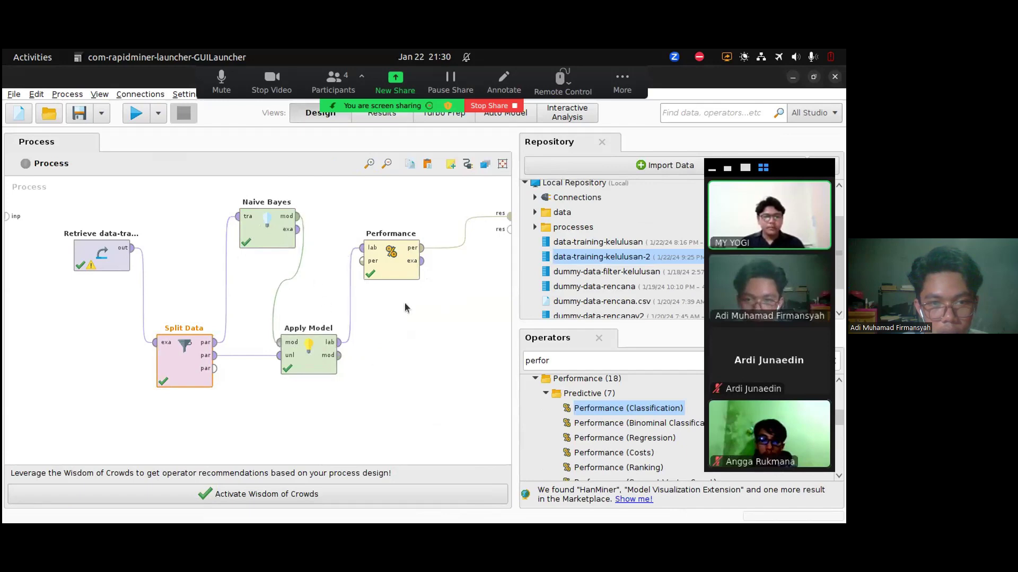
Step: Close the Split Data example set result and show the Performance result
{"action": "left_click", "coordinate": [385, 117]}
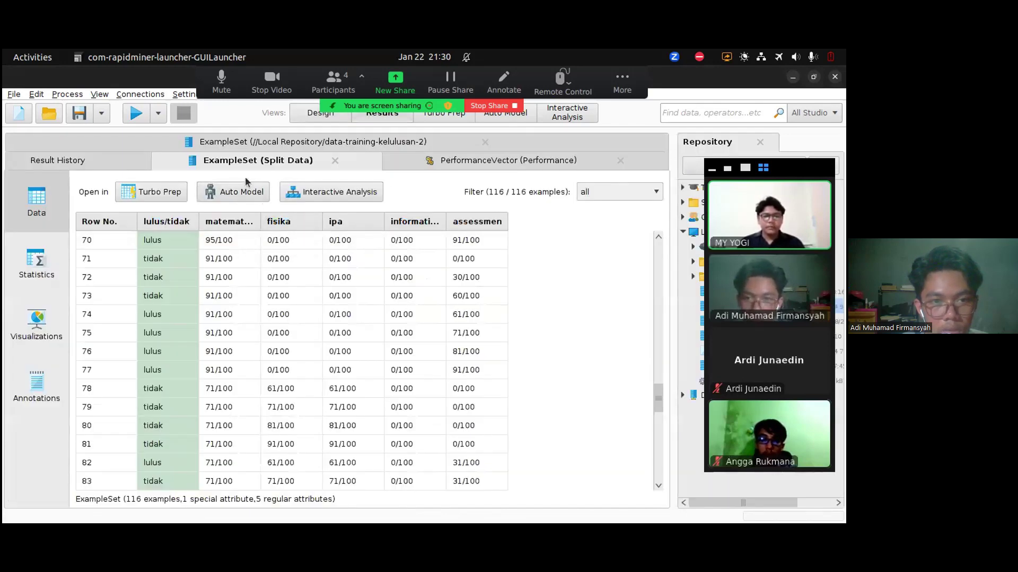
{"action": "left_click", "coordinate": [335, 161]}
{"action": "left_click", "coordinate": [206, 143]}
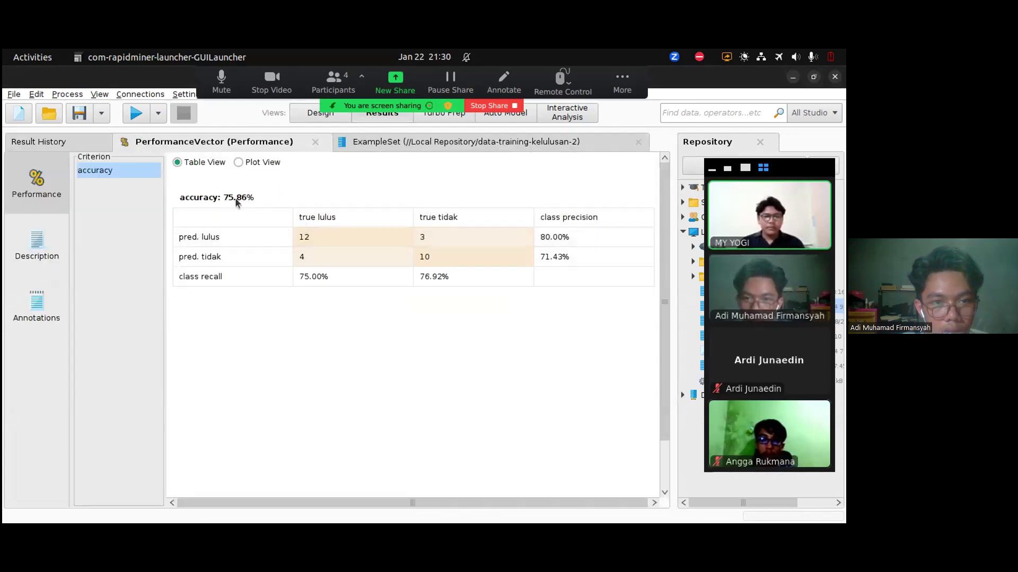
Step: Compare the result history, performance result and data-training-kelulusan-2 example set, and return to the process design
{"action": "left_click", "coordinate": [63, 144]}
{"action": "left_click", "coordinate": [183, 142]}
{"action": "left_click", "coordinate": [387, 143]}
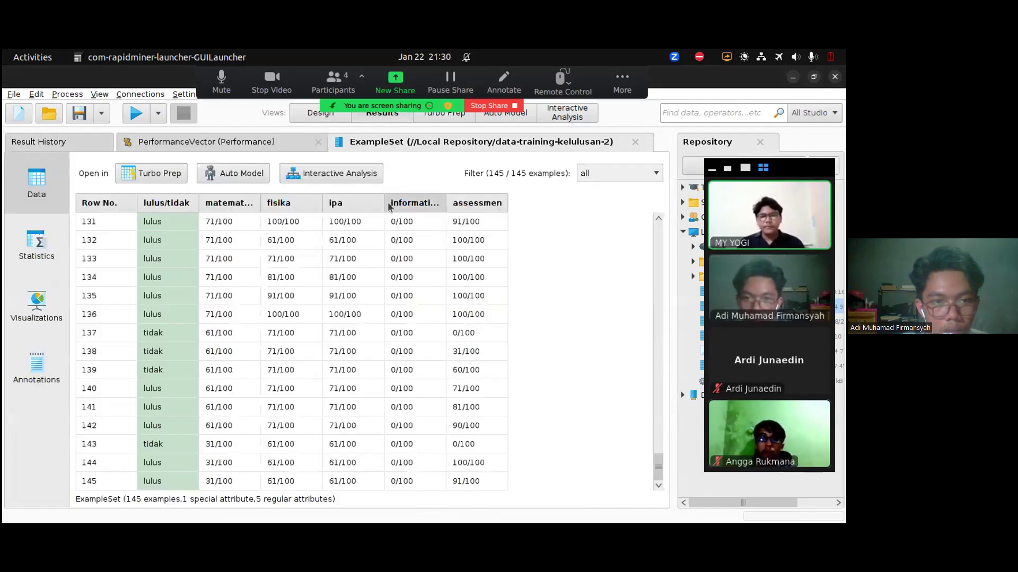
{"action": "scroll", "coordinate": [235, 301], "scroll_direction": "up", "scroll_amount": 3}
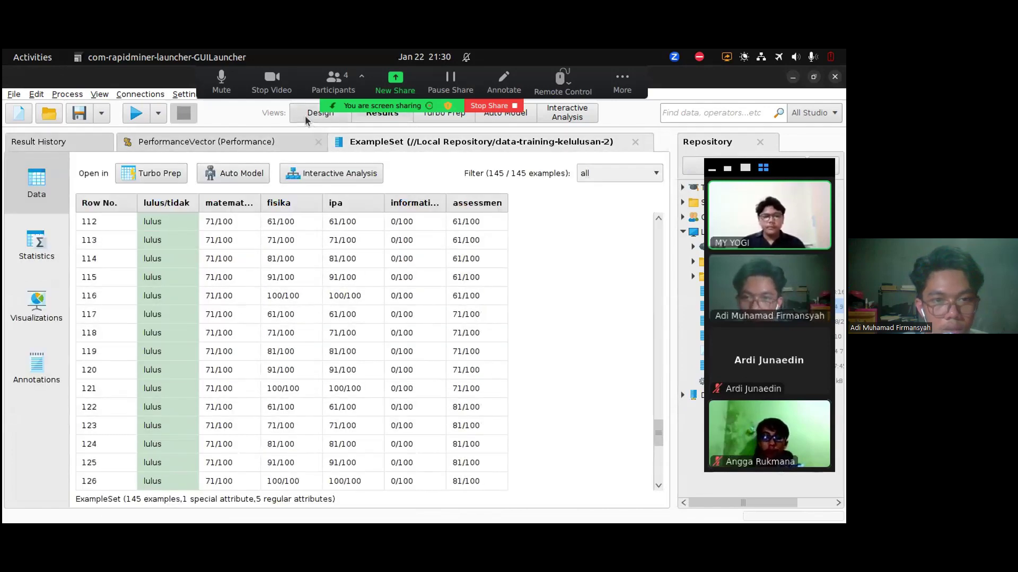
{"action": "left_click", "coordinate": [324, 116]}
{"action": "left_click", "coordinate": [377, 117]}
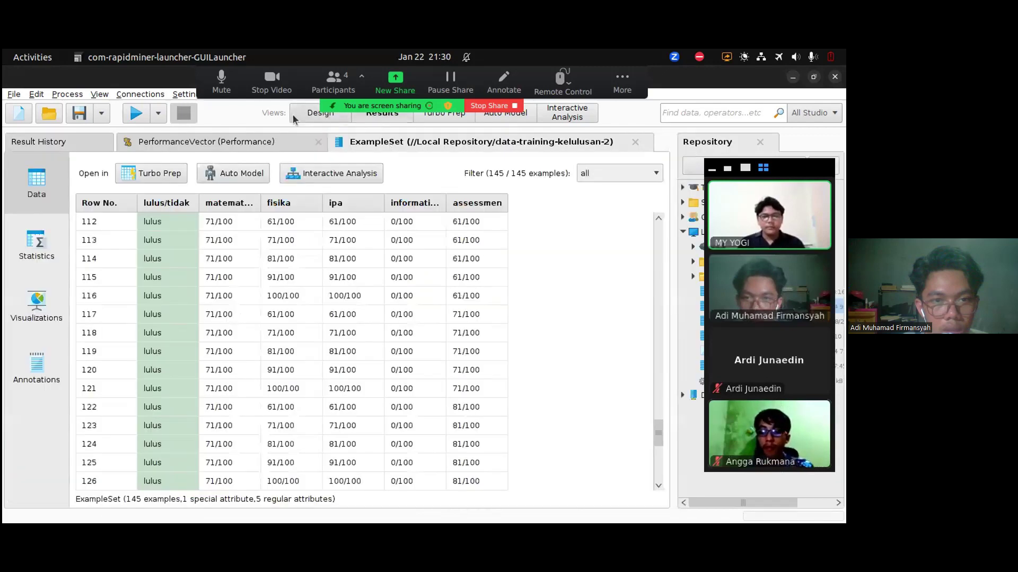
{"action": "left_click", "coordinate": [318, 114]}
Step: Run the process again and review the performance in plot and table views, plus the data-training-kelulusan-2 example set
{"action": "left_click", "coordinate": [136, 113]}
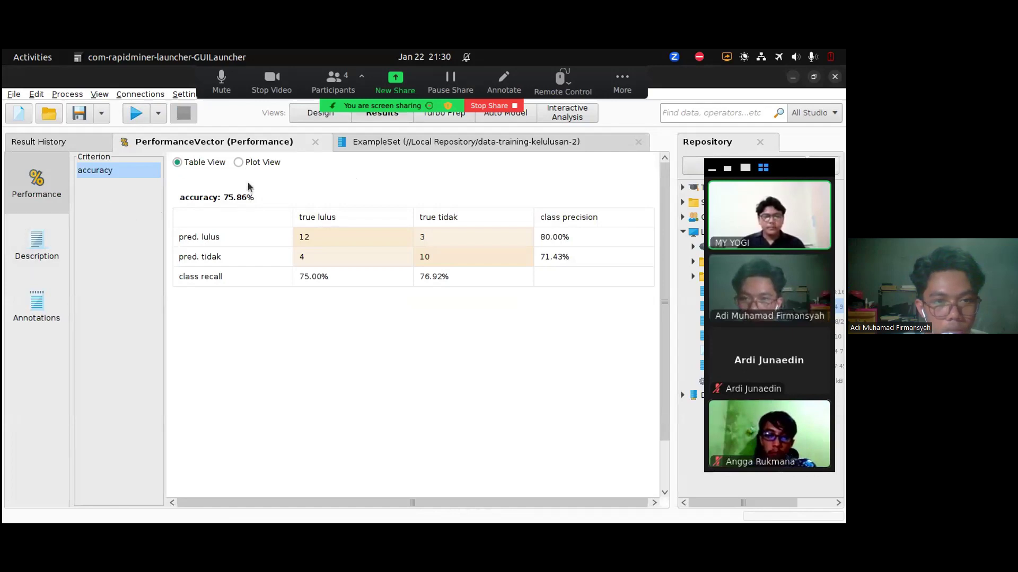
{"action": "left_click", "coordinate": [247, 165]}
{"action": "left_click", "coordinate": [191, 162]}
{"action": "left_click", "coordinate": [467, 141]}
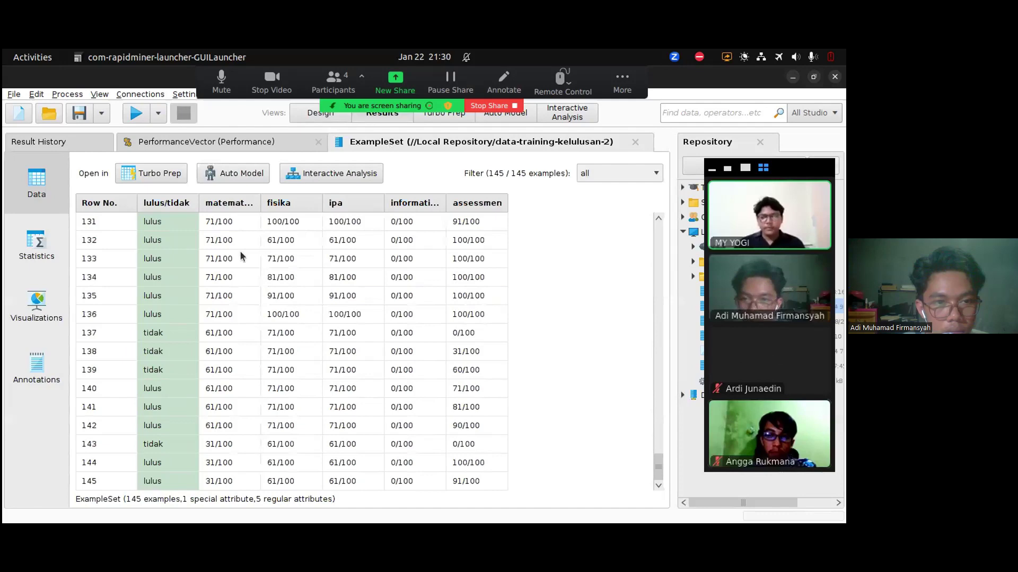
{"action": "scroll", "coordinate": [241, 256], "scroll_direction": "up", "scroll_amount": 6}
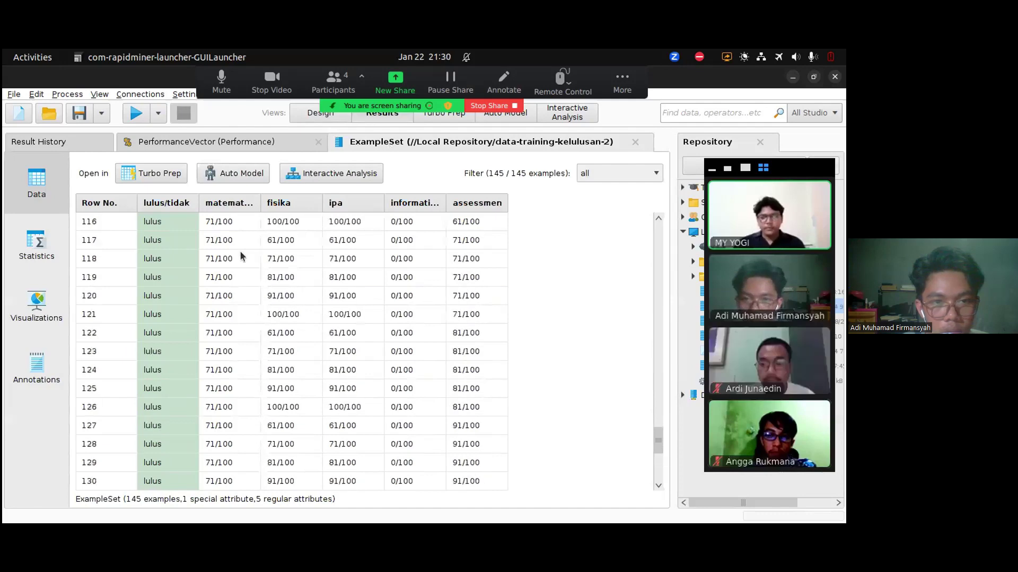
Step: Rearrange the process design by aligning the Performance and Retrieve operators in one row with Naive Bayes
{"action": "left_click", "coordinate": [308, 117]}
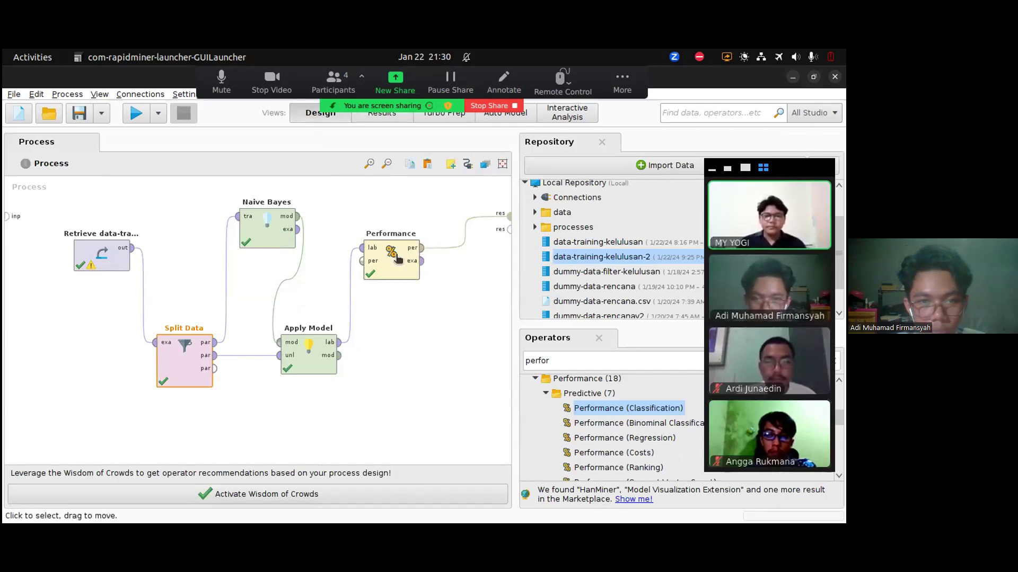
{"action": "left_click_drag", "start_coordinate": [413, 265], "coordinate": [413, 233]}
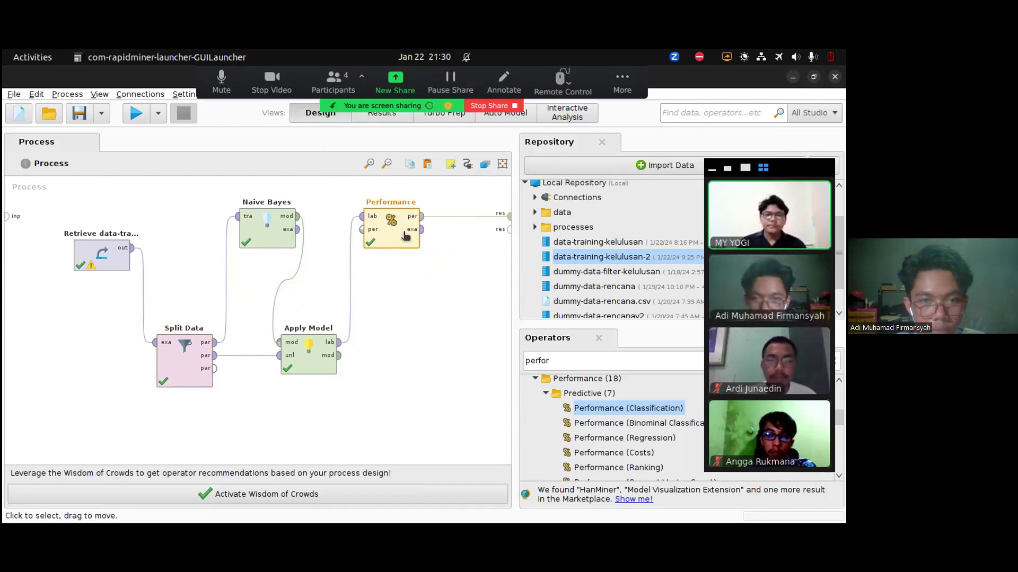
{"action": "left_click", "coordinate": [279, 231]}
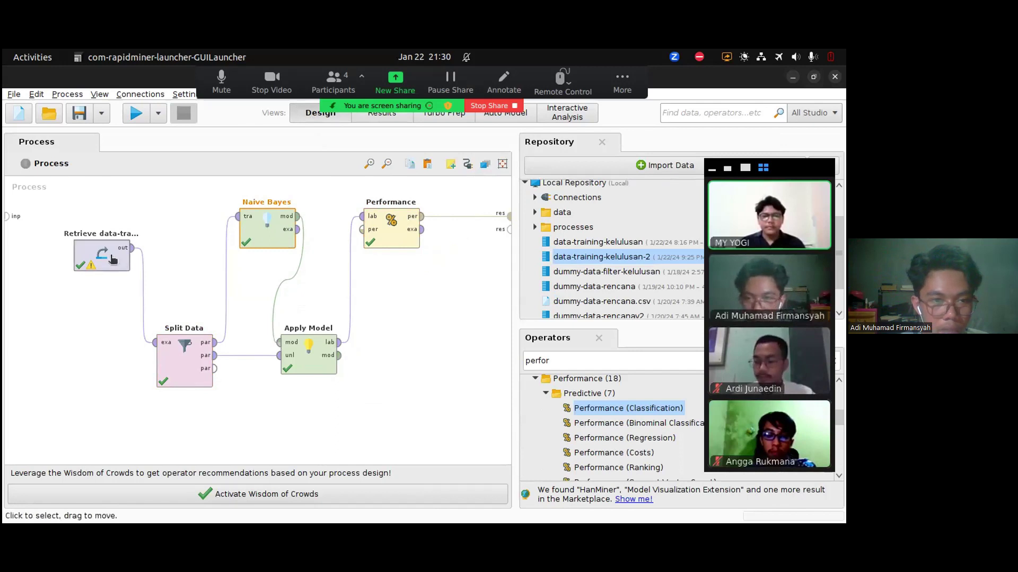
{"action": "left_click_drag", "start_coordinate": [106, 255], "coordinate": [105, 242]}
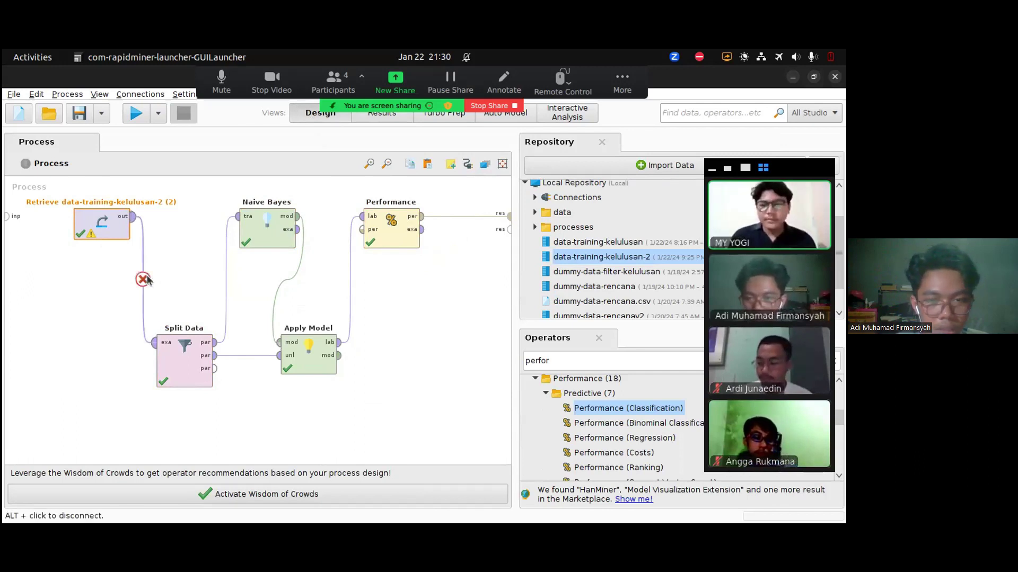
{"action": "left_click", "coordinate": [600, 360]}
{"action": "left_click", "coordinate": [421, 355]}
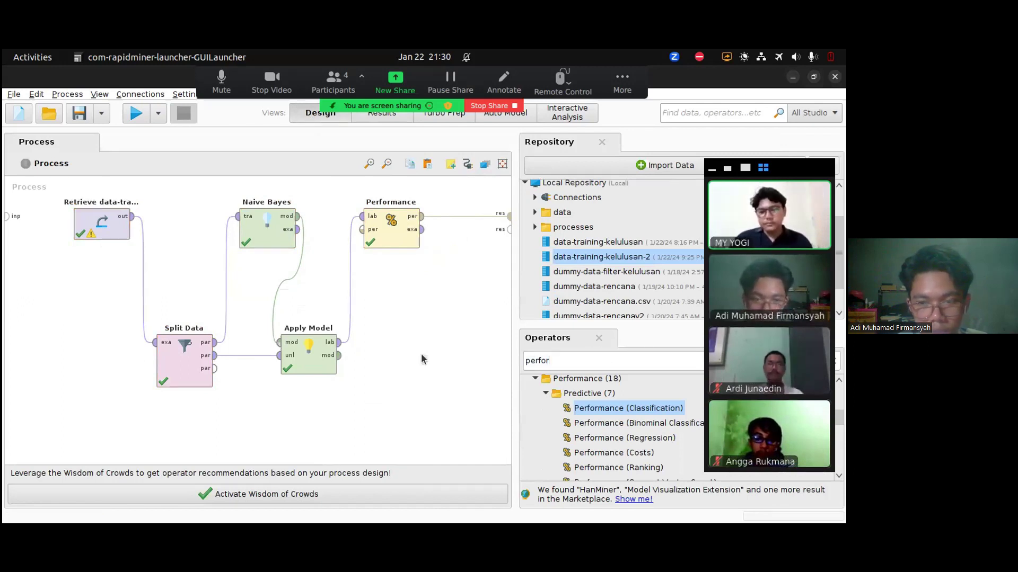